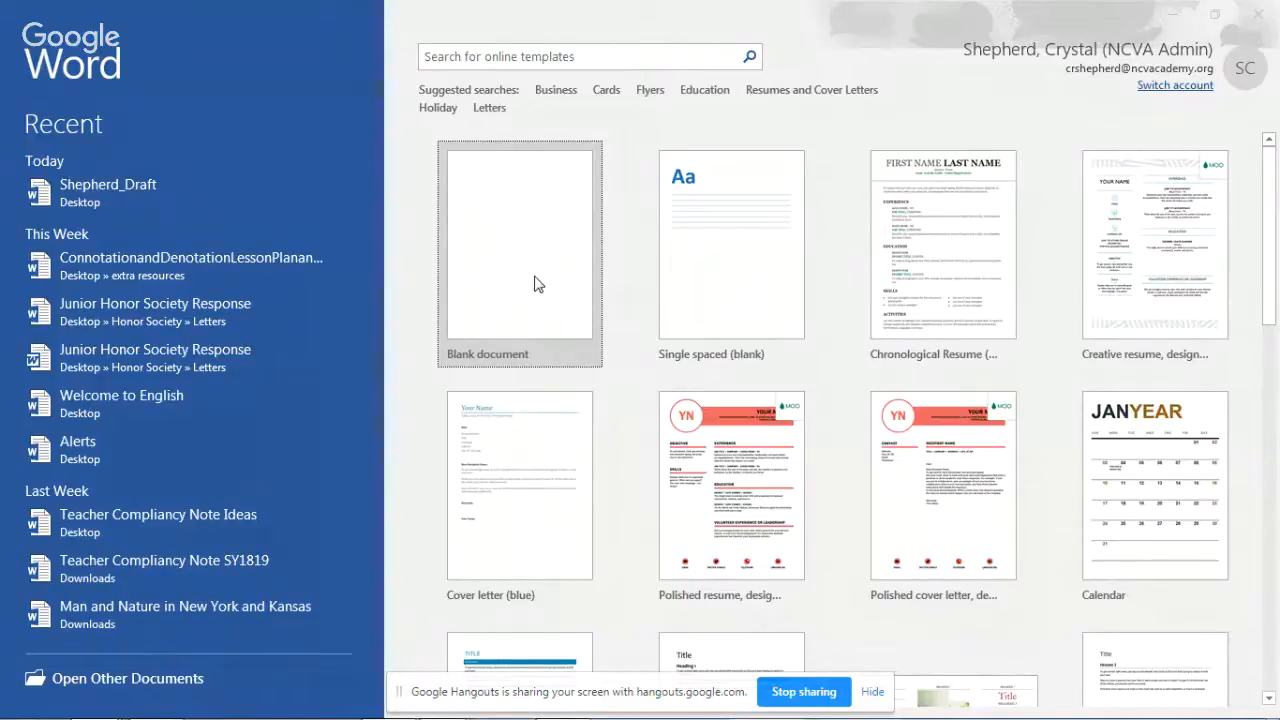
# Step: Create a blank document and set its text to Times New Roman, size 12, in the automatic black colour
pyautogui.click(534, 284)
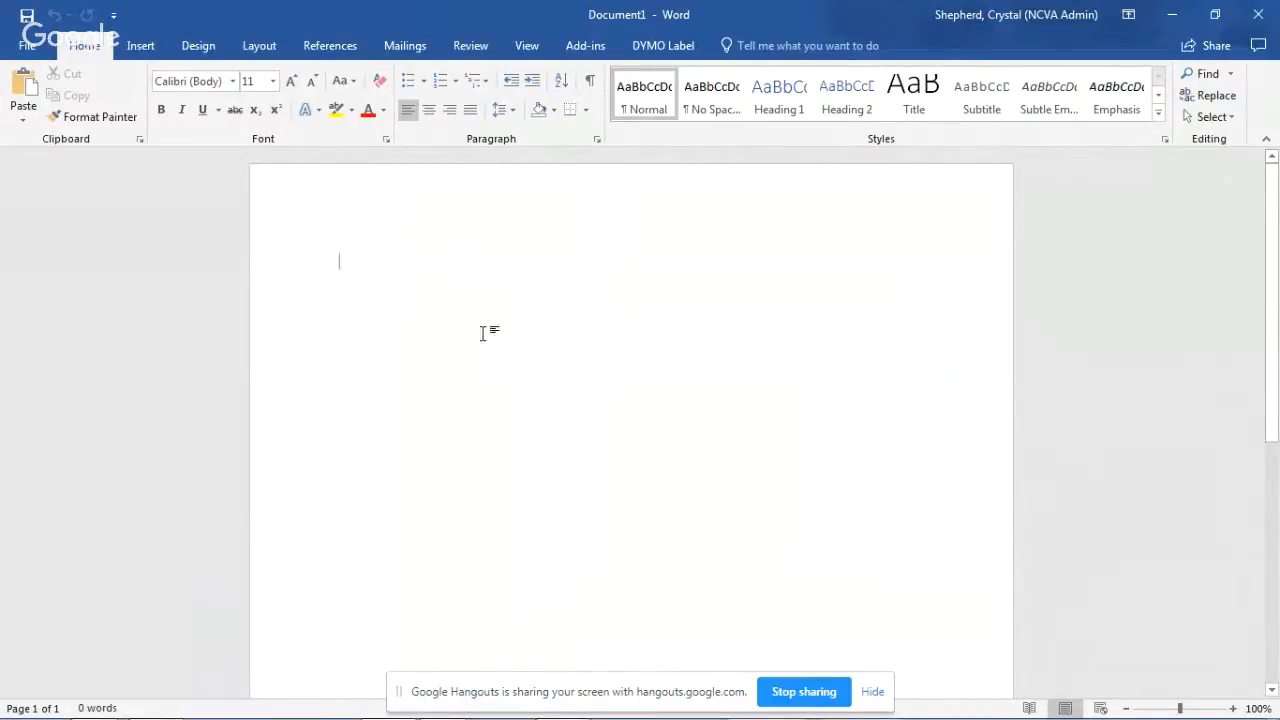
pyautogui.click(231, 82)
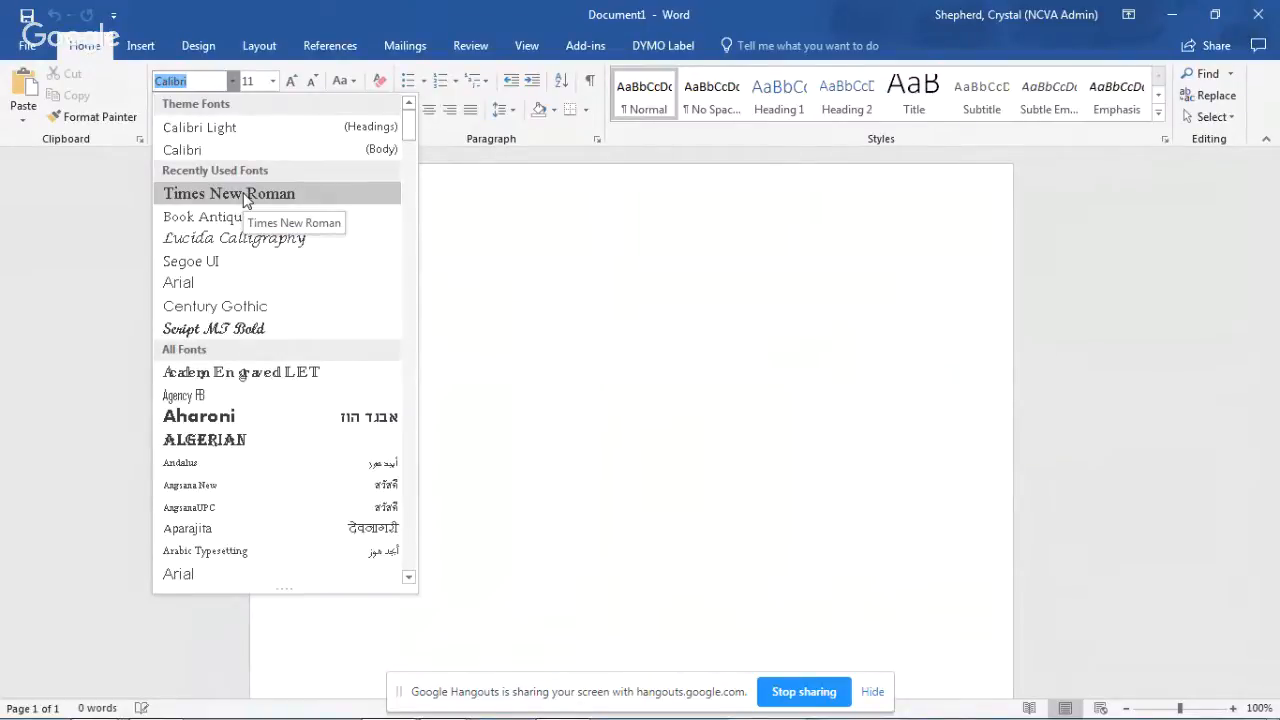
pyautogui.click(245, 199)
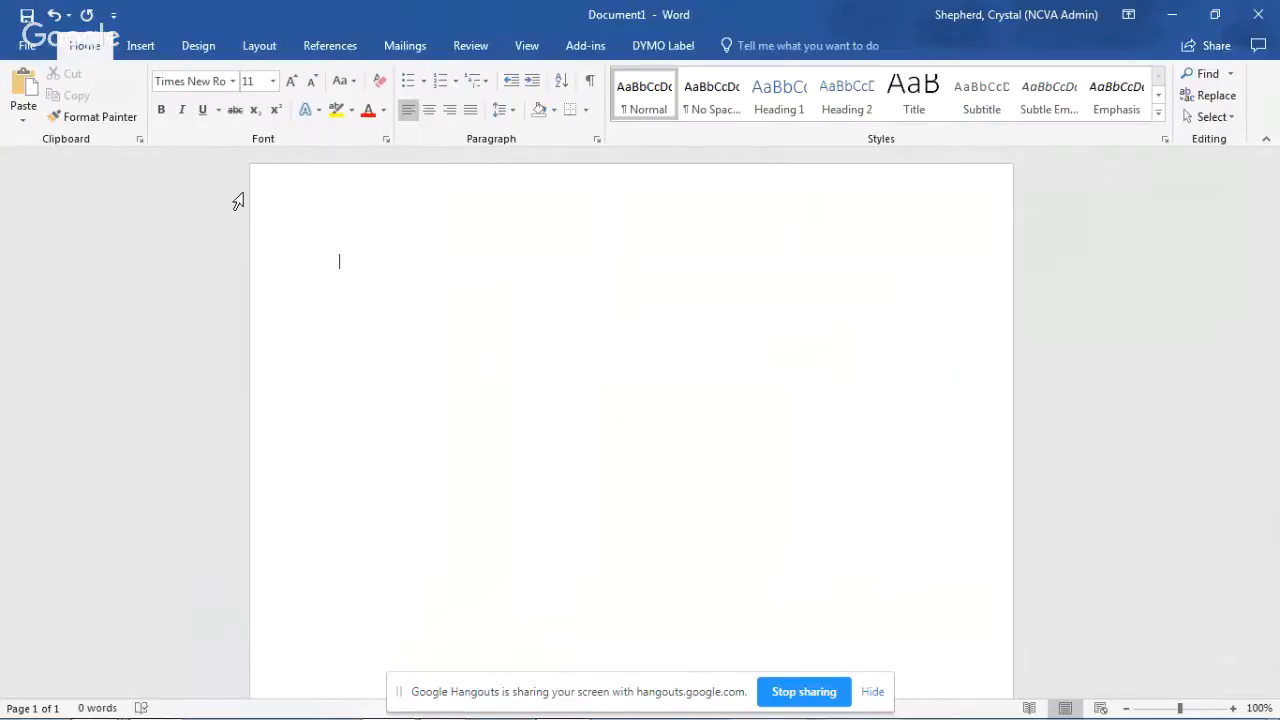
pyautogui.click(273, 82)
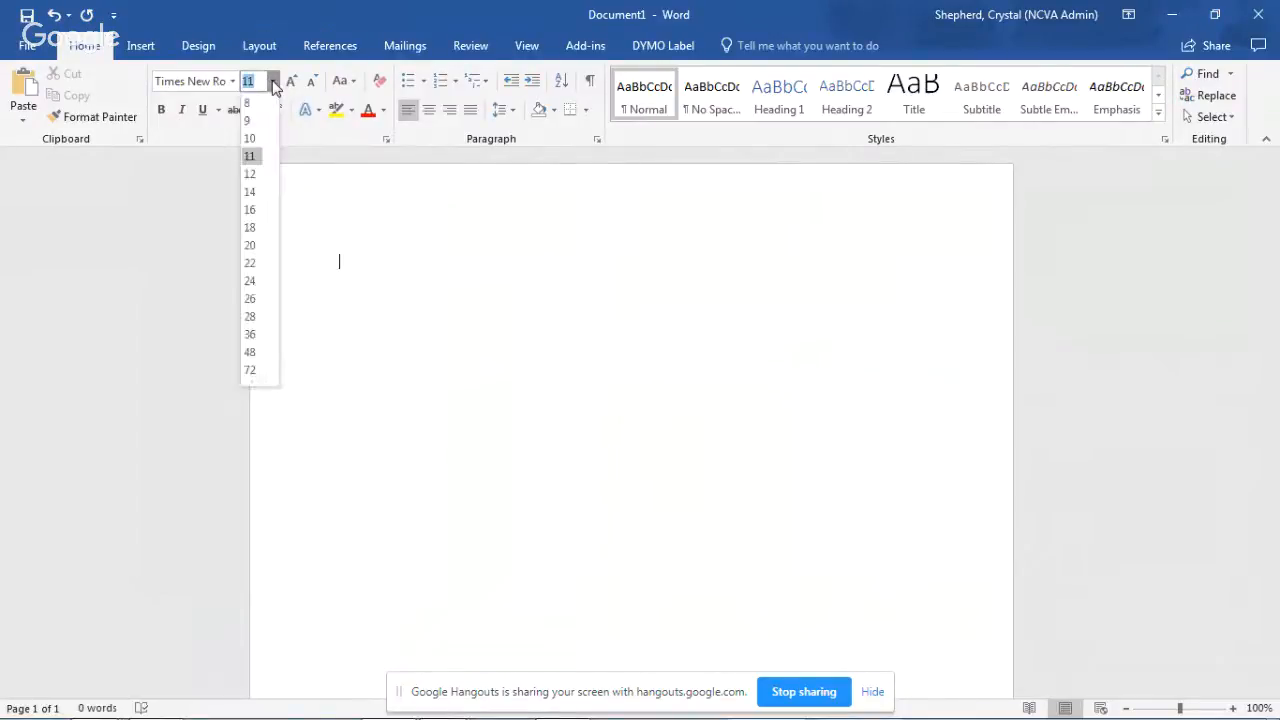
pyautogui.click(251, 174)
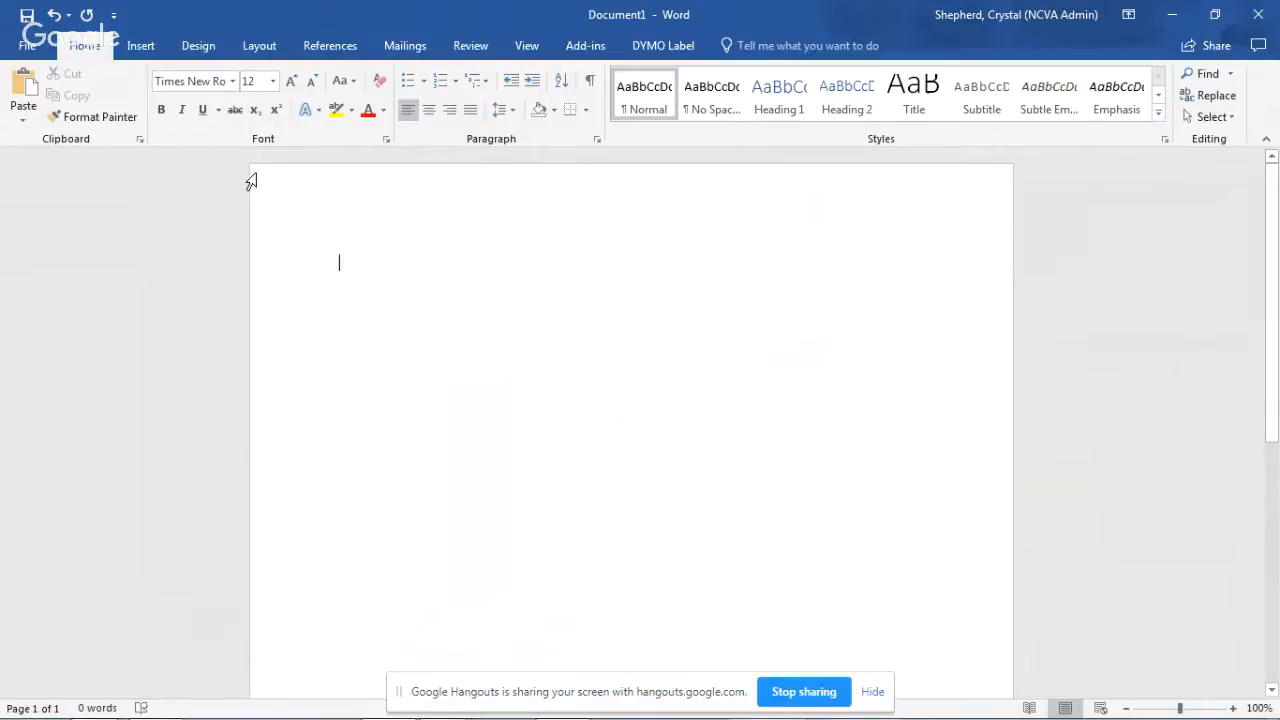
pyautogui.click(385, 111)
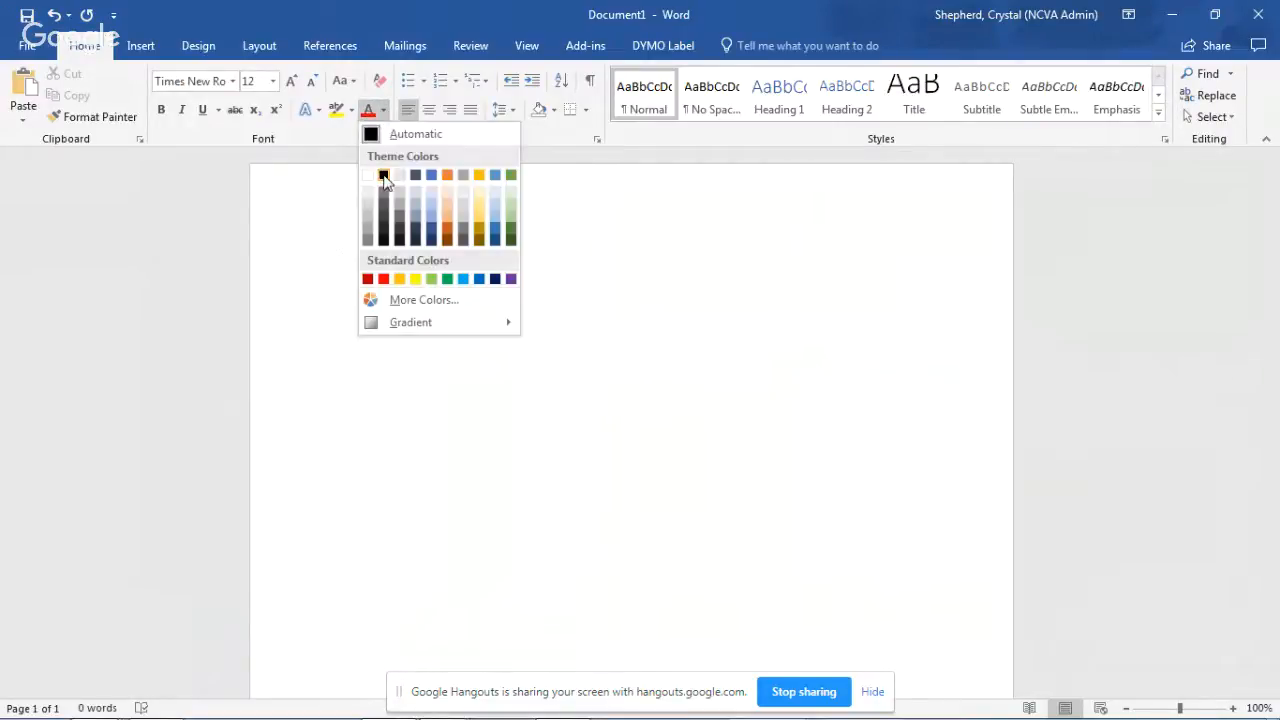
pyautogui.click(387, 133)
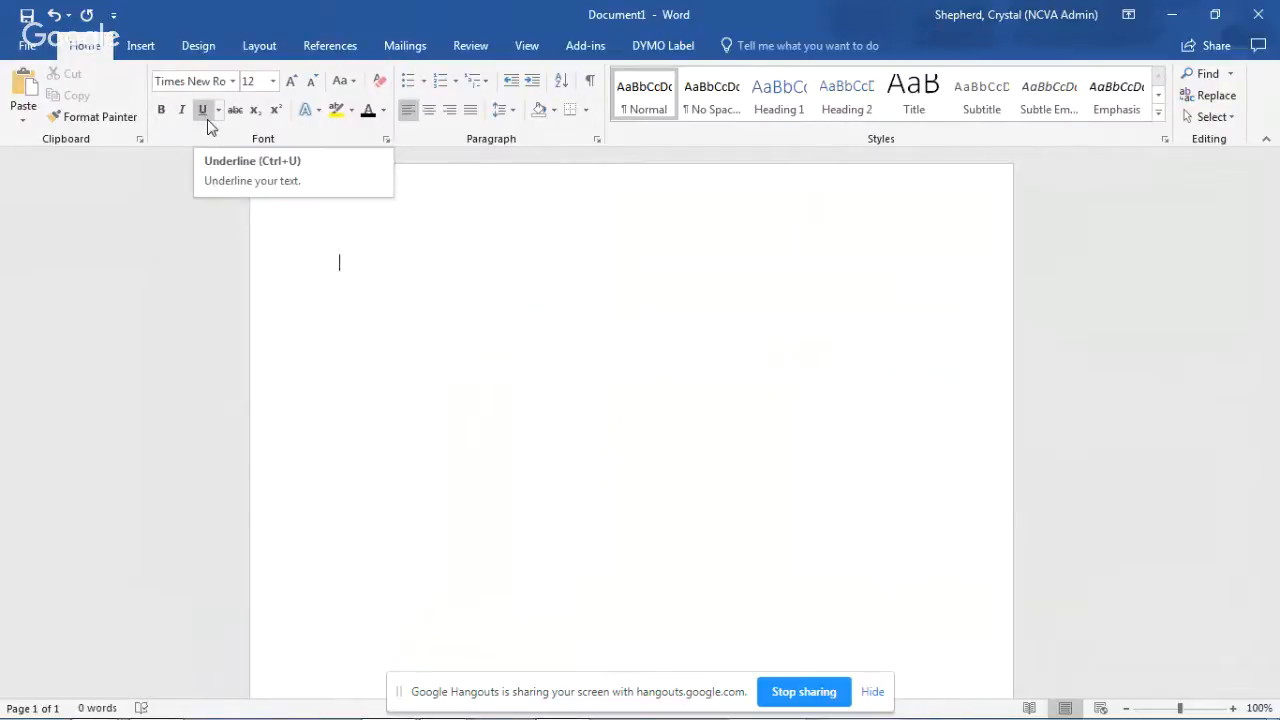
# Step: Set the paragraph line spacing to Double
pyautogui.click(597, 143)
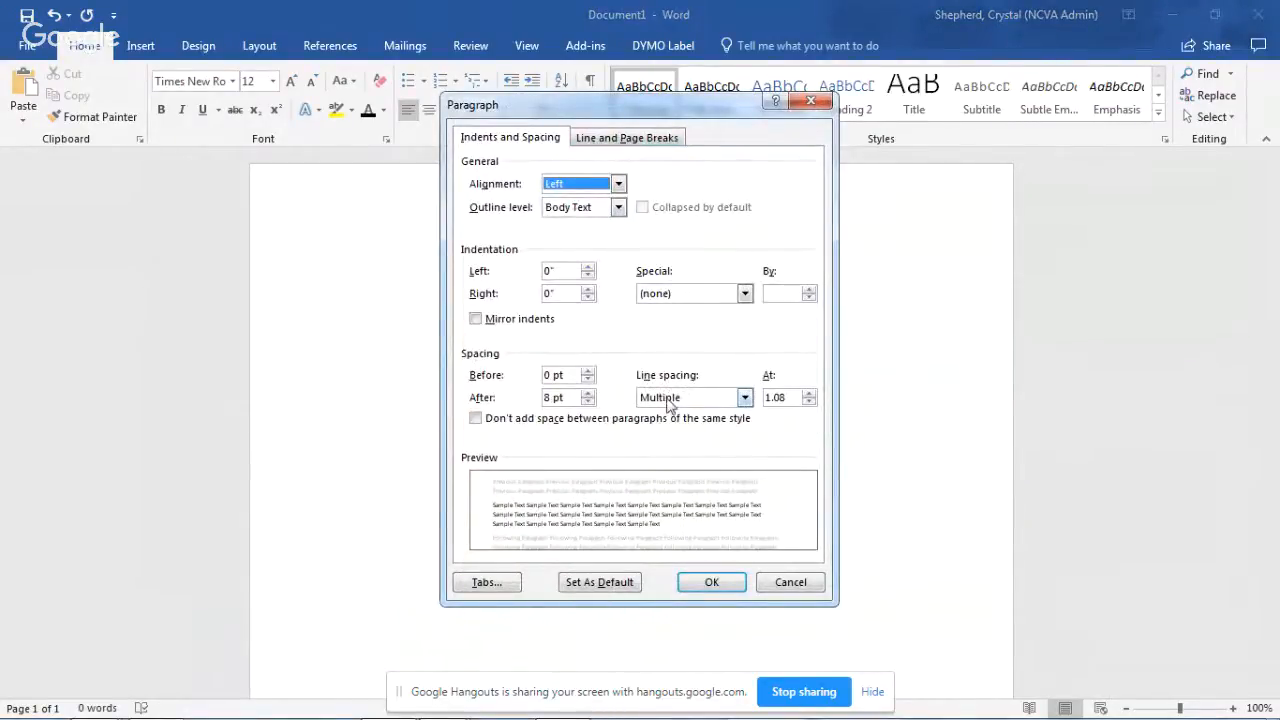
pyautogui.click(744, 397)
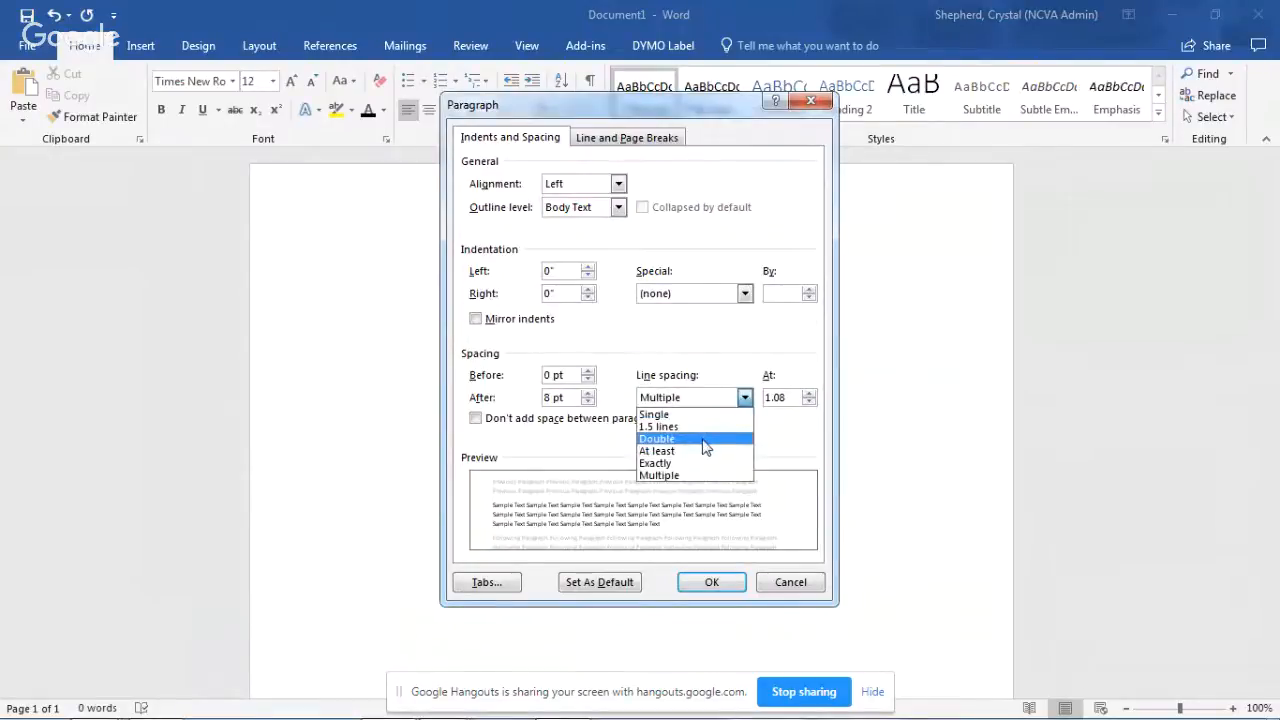
pyautogui.click(703, 446)
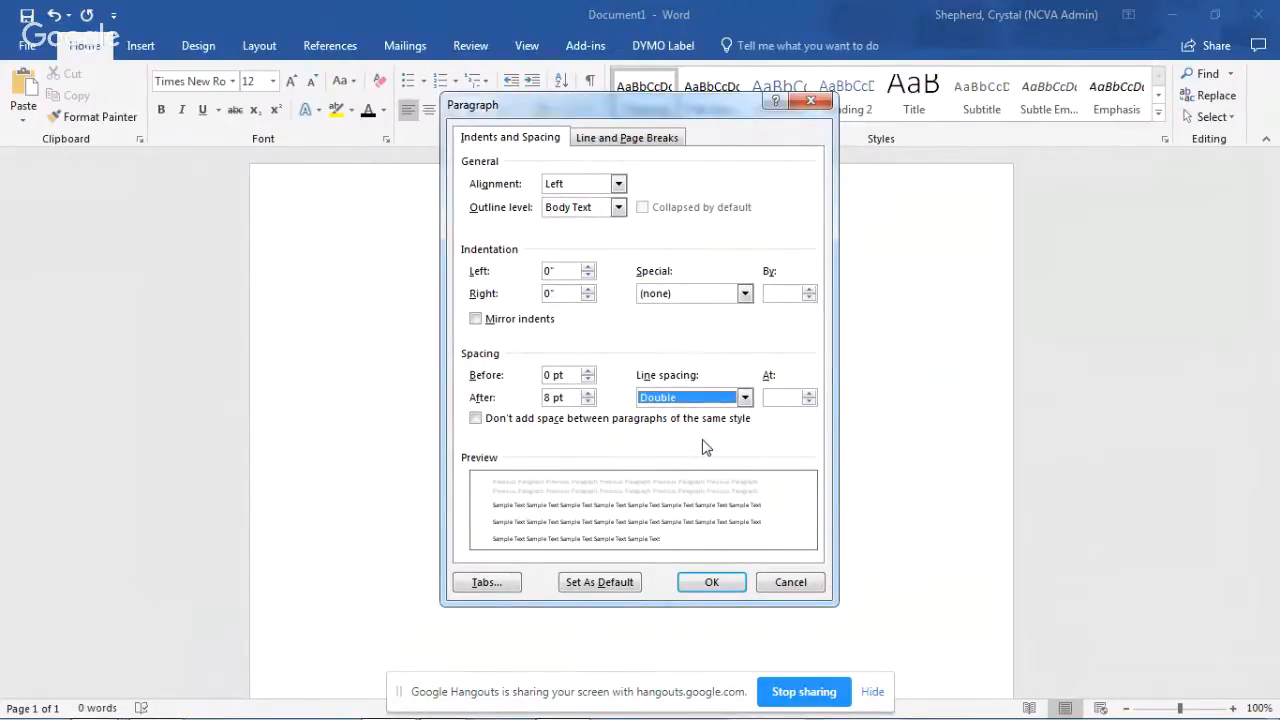
pyautogui.click(714, 588)
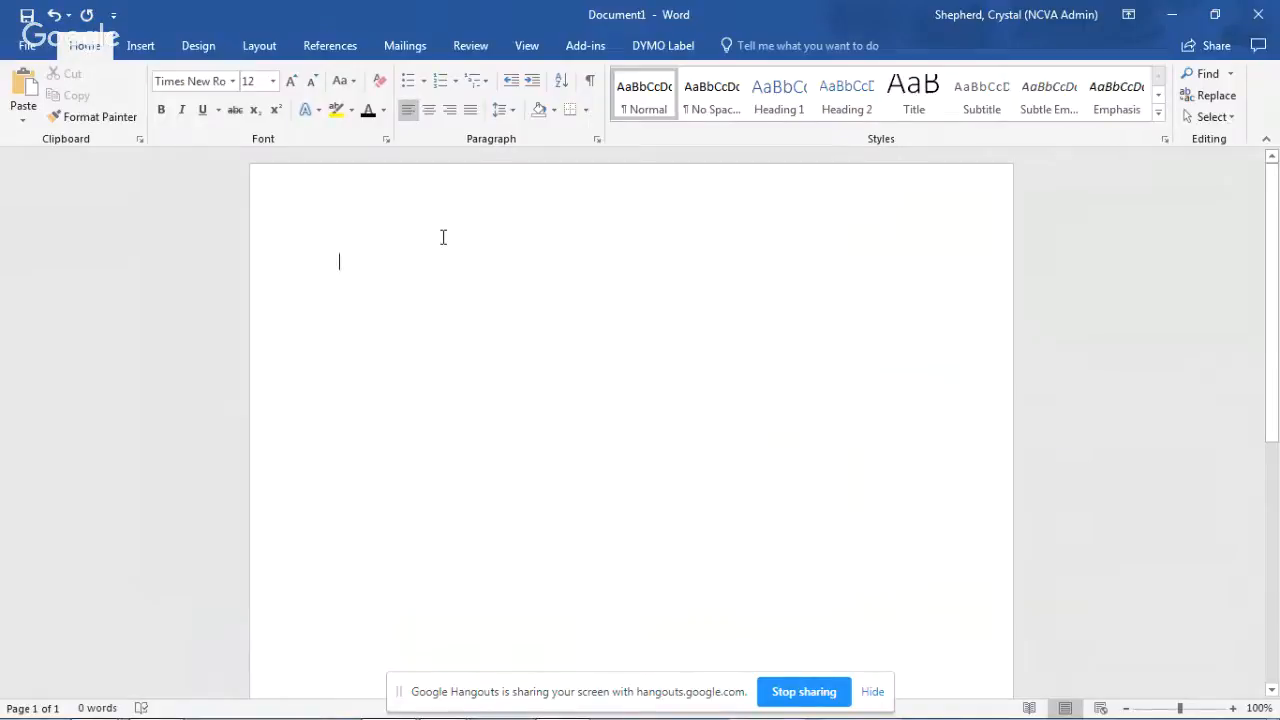
# Step: Write "Hi! How are you doing? I ammm doing fine." and correct the misspelled "ammm" to the suggested "am"
pyautogui.write('Hi! ')
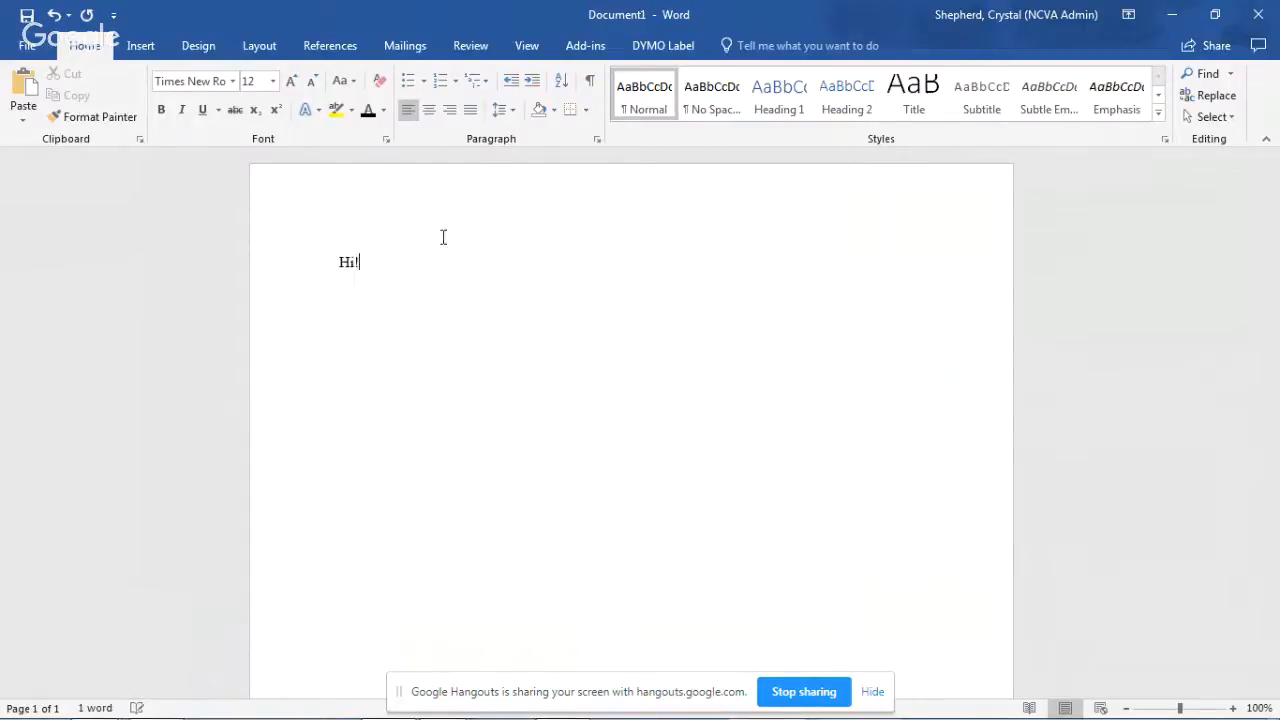
pyautogui.write('How are you doing?')
pyautogui.write('I ammmm doing ')
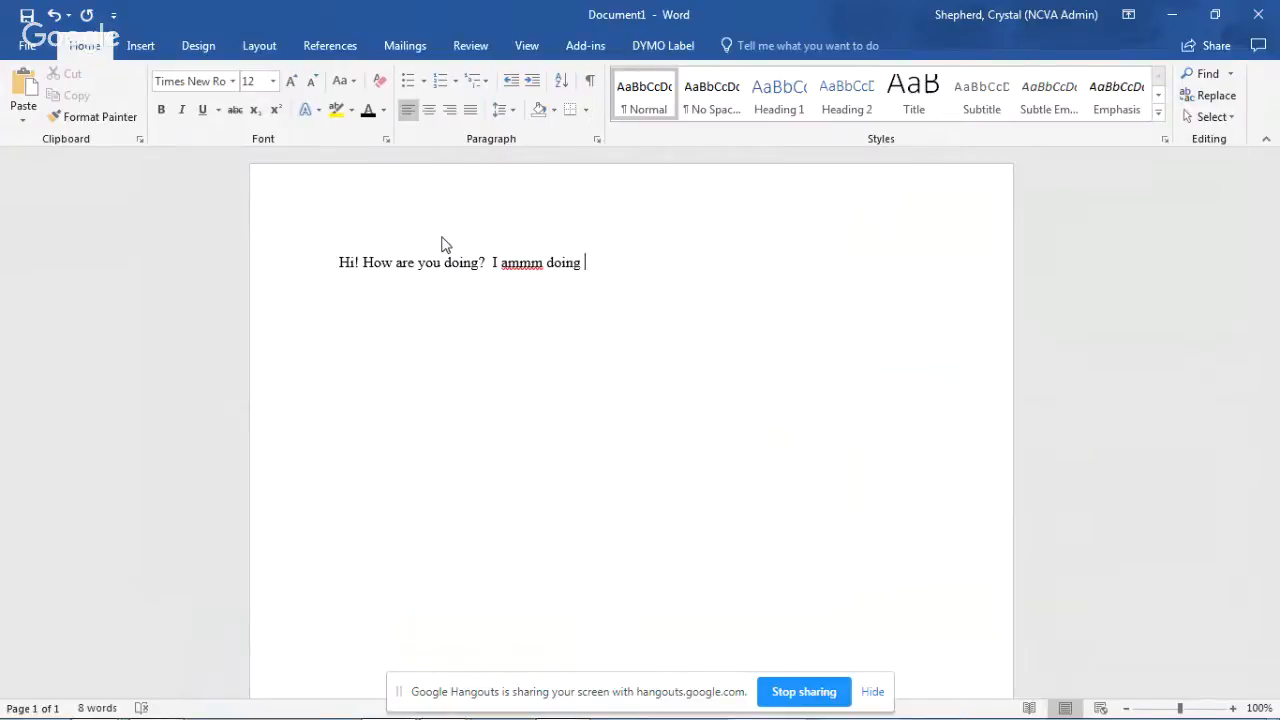
pyautogui.write('fine.')
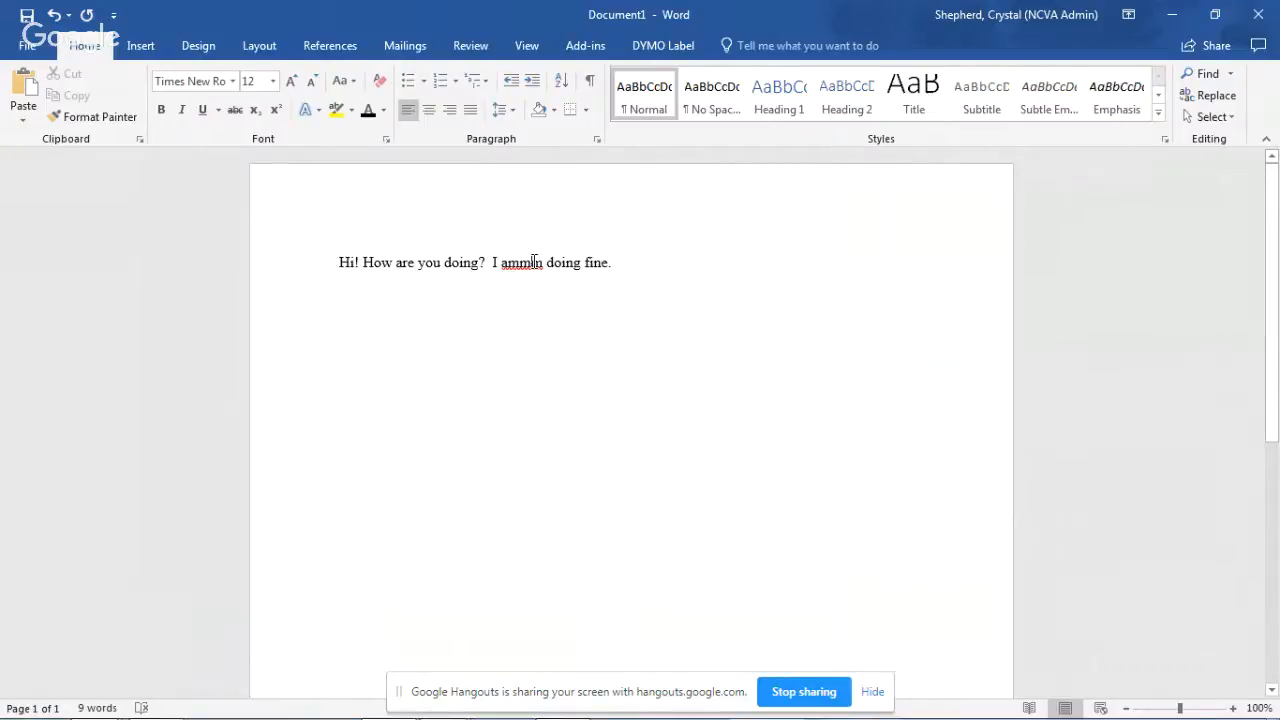
pyautogui.rightClick(533, 262)
pyautogui.click(577, 293)
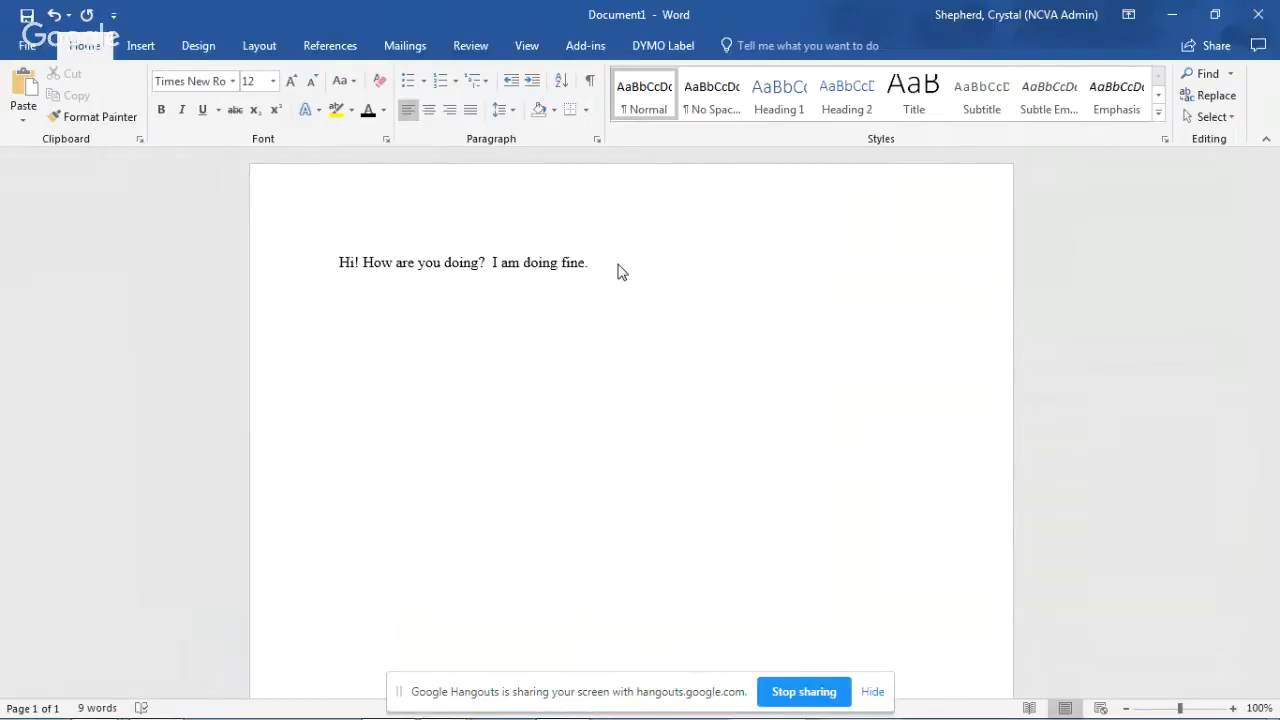
# Step: Add the sentence "He is doing fine two." and correct "two" to "too"
pyautogui.write('He is doing fine two.')
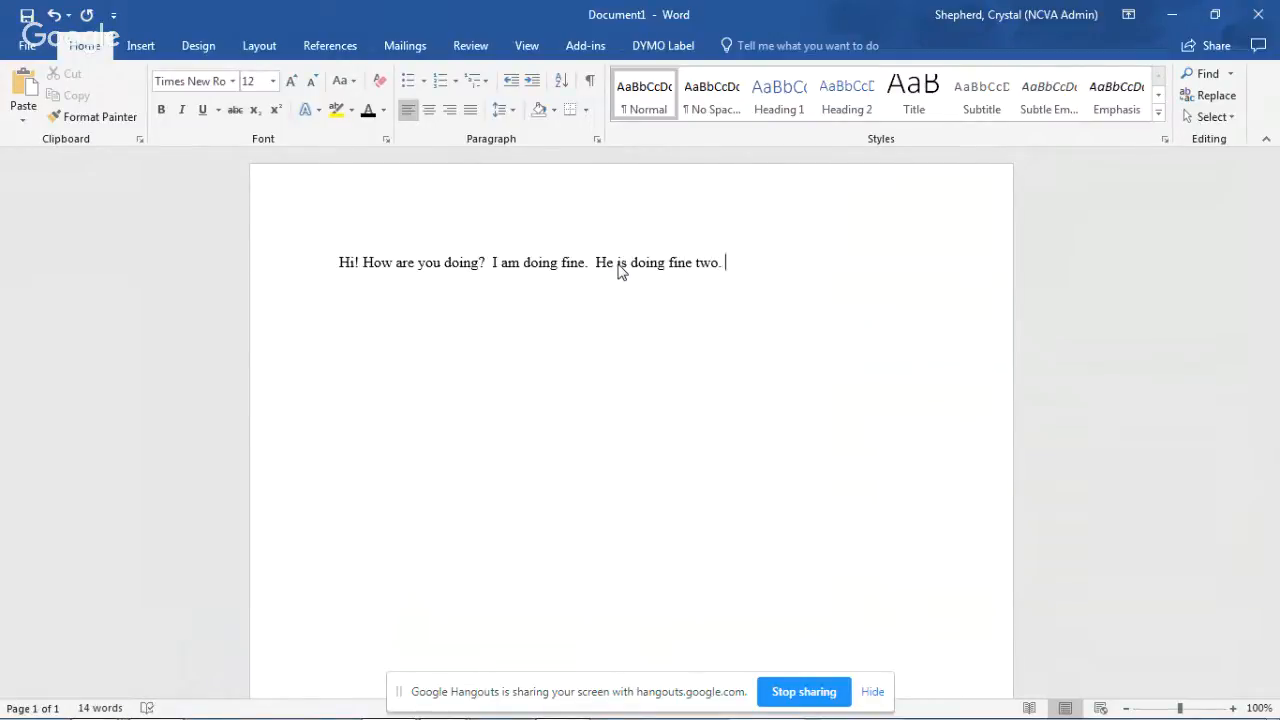
pyautogui.click(714, 263)
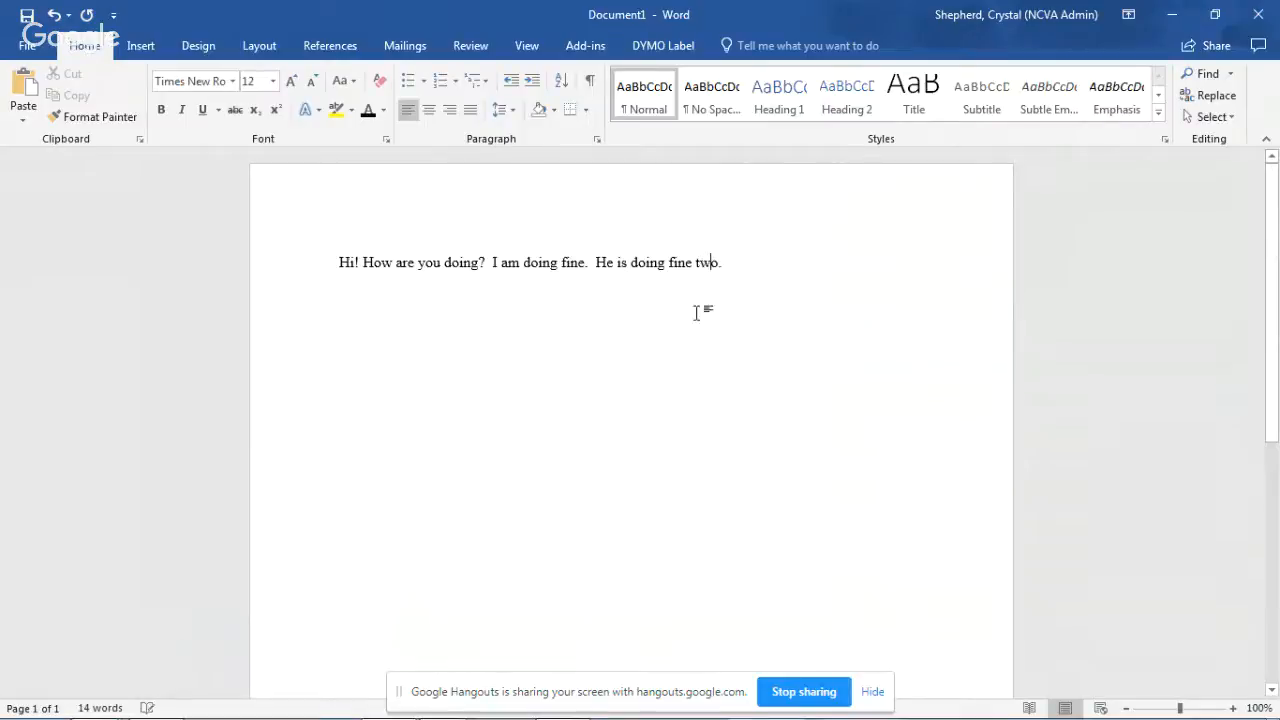
pyautogui.press('BackSpace')
pyautogui.write('o')
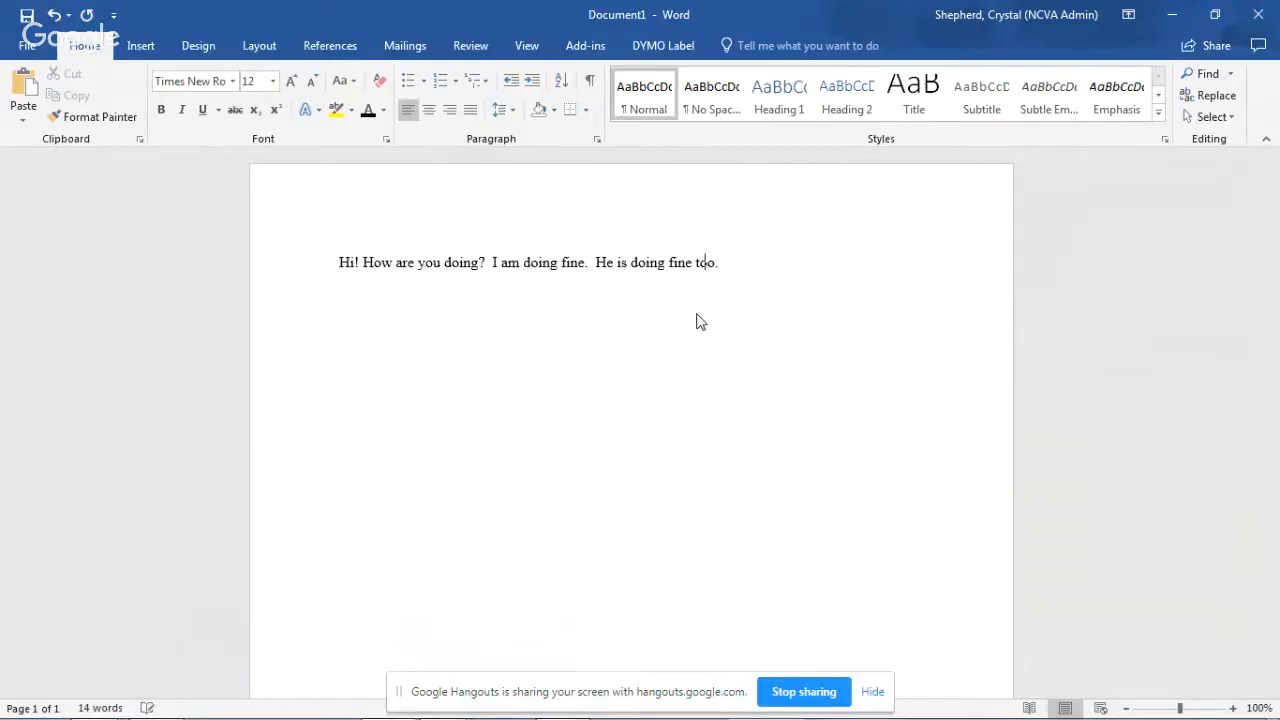
# Step: Add the sentence "There is a place I knew called America." at the end of the paragraph
pyautogui.click(750, 264)
pyautogui.write('Their i')
pyautogui.write('s a plca')
pyautogui.write('e')
pyautogui.press('BackSpace')
pyautogui.press('BackSpace')
pyautogui.press('BackSpace')
pyautogui.press('BackSpace')
pyautogui.write('ace.')
pyautogui.press('BackSpace')
pyautogui.write('I knew calle')
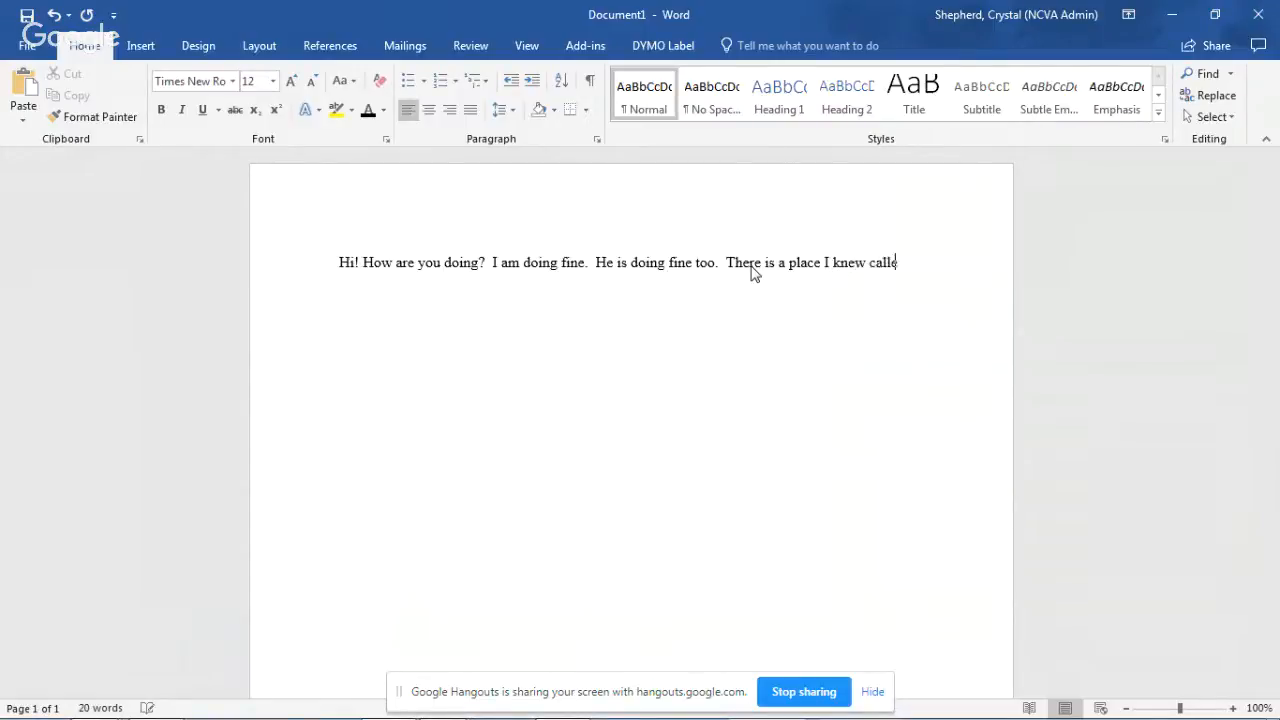
pyautogui.write('d America.')
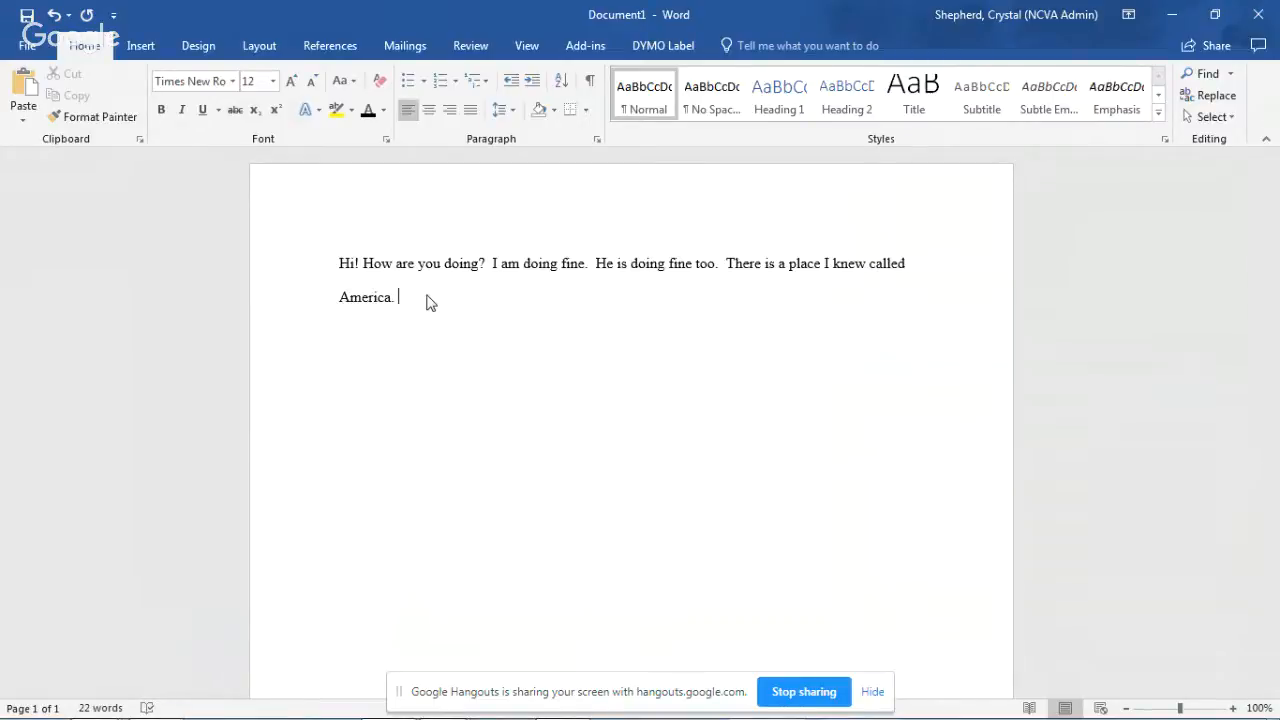
# Step: Add the deliberately incorrect sentence "They're bicycle is read." after "America."
pyautogui.write('They')
pyautogui.write("'re ")
pyautogui.write('bicycl')
pyautogui.write('e is read')
pyautogui.write('.')
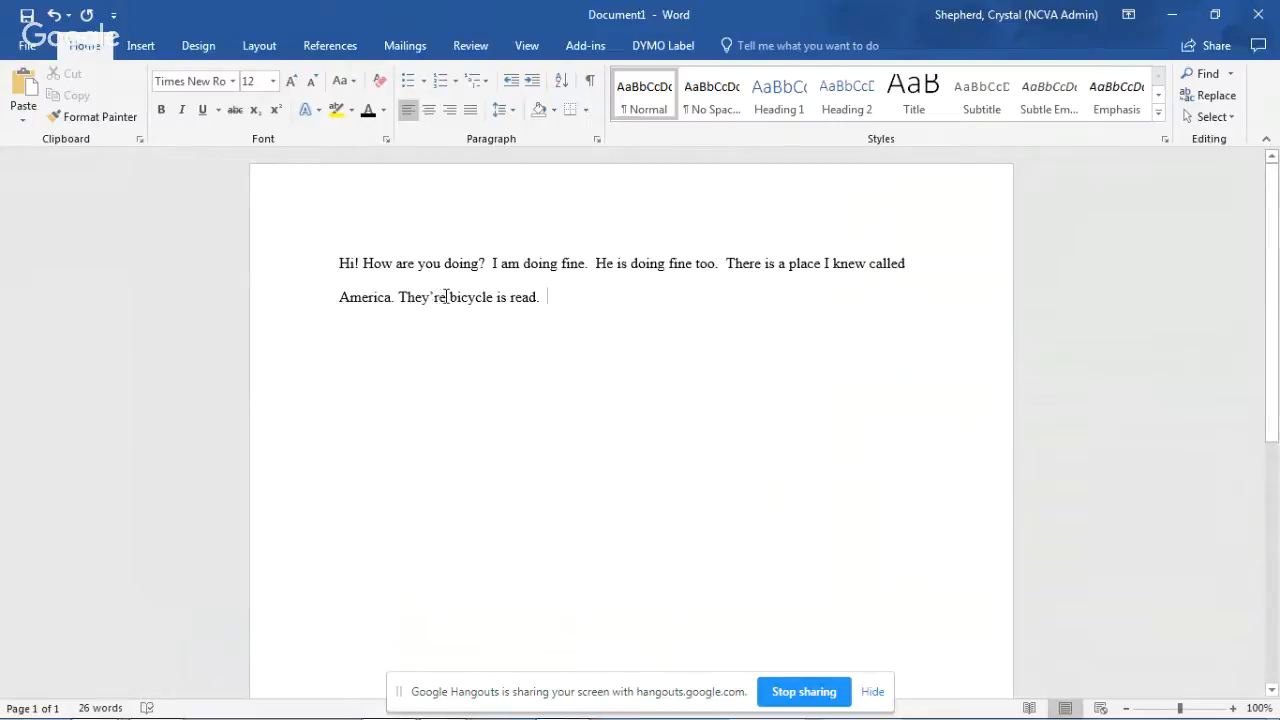
# Step: Correct the last sentence so that it reads "Their bicycle is red."
pyautogui.moveTo(445, 300); pyautogui.dragTo(424, 304)
pyautogui.write('ir')
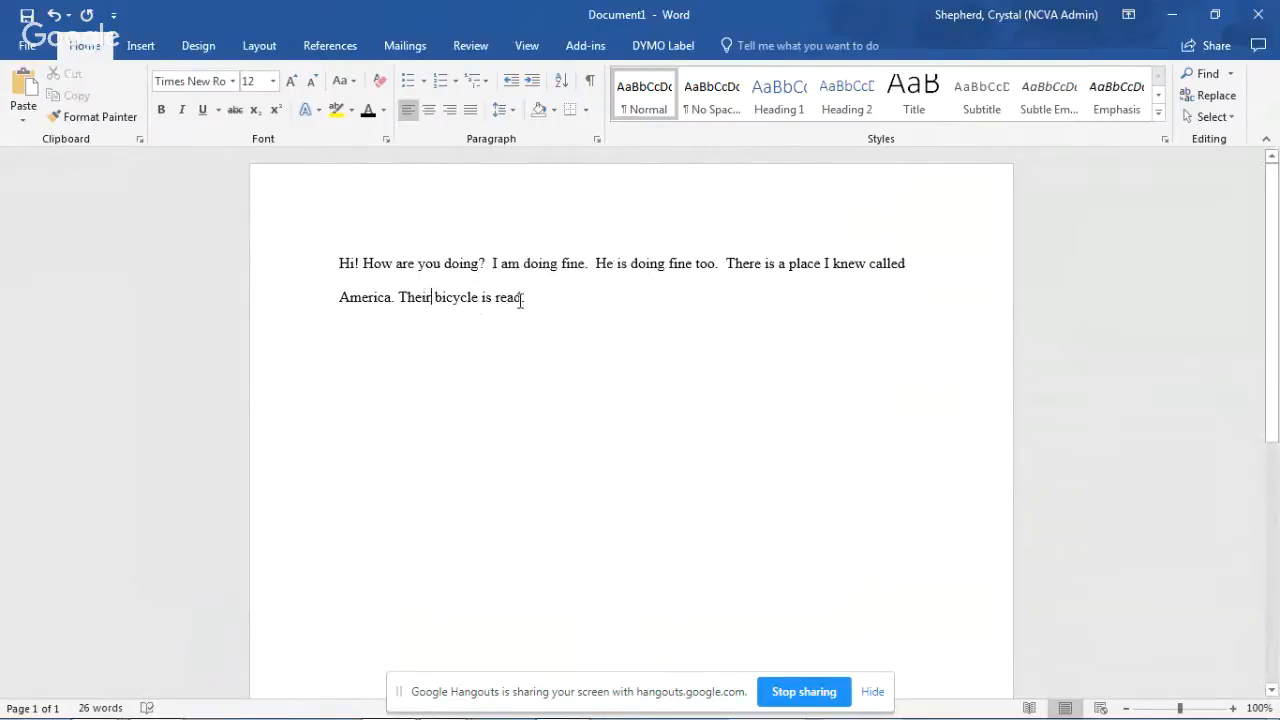
pyautogui.click(512, 300)
pyautogui.press('BackSpace')
# Step: Start a new line after the last sentence and indent the first line of the opening paragraph by one tab
pyautogui.click(561, 297)
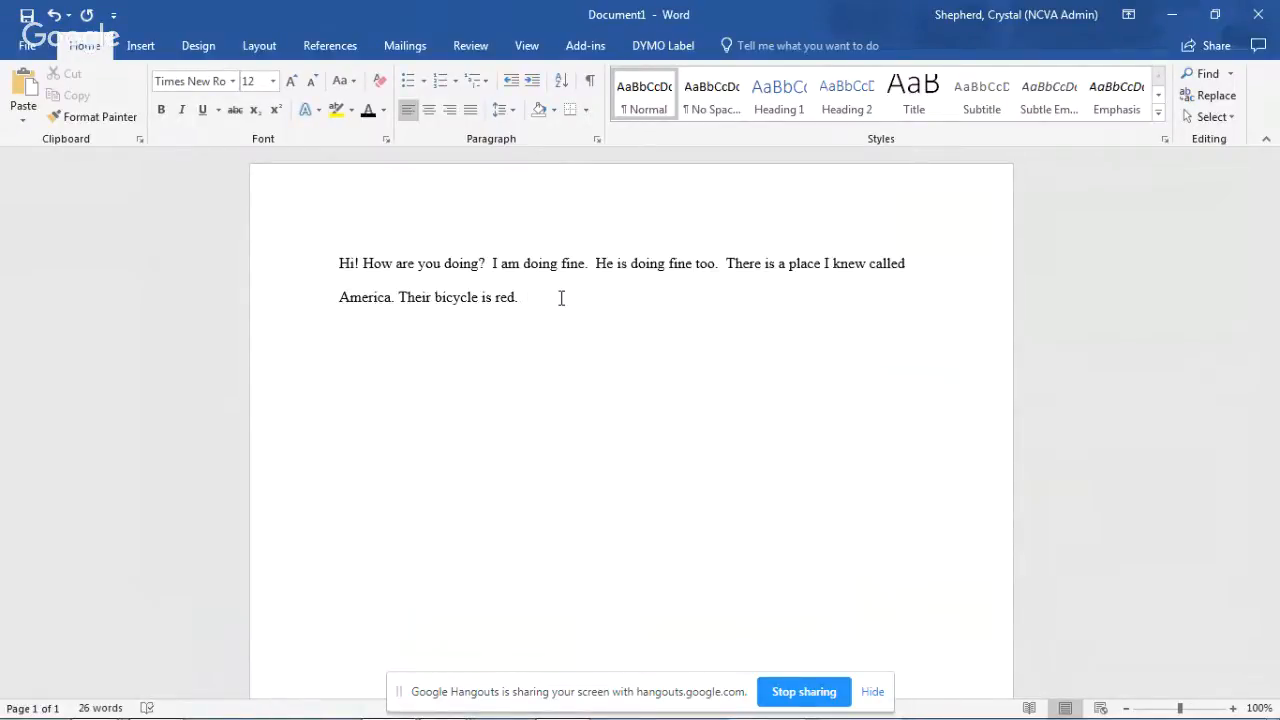
pyautogui.press('Return')
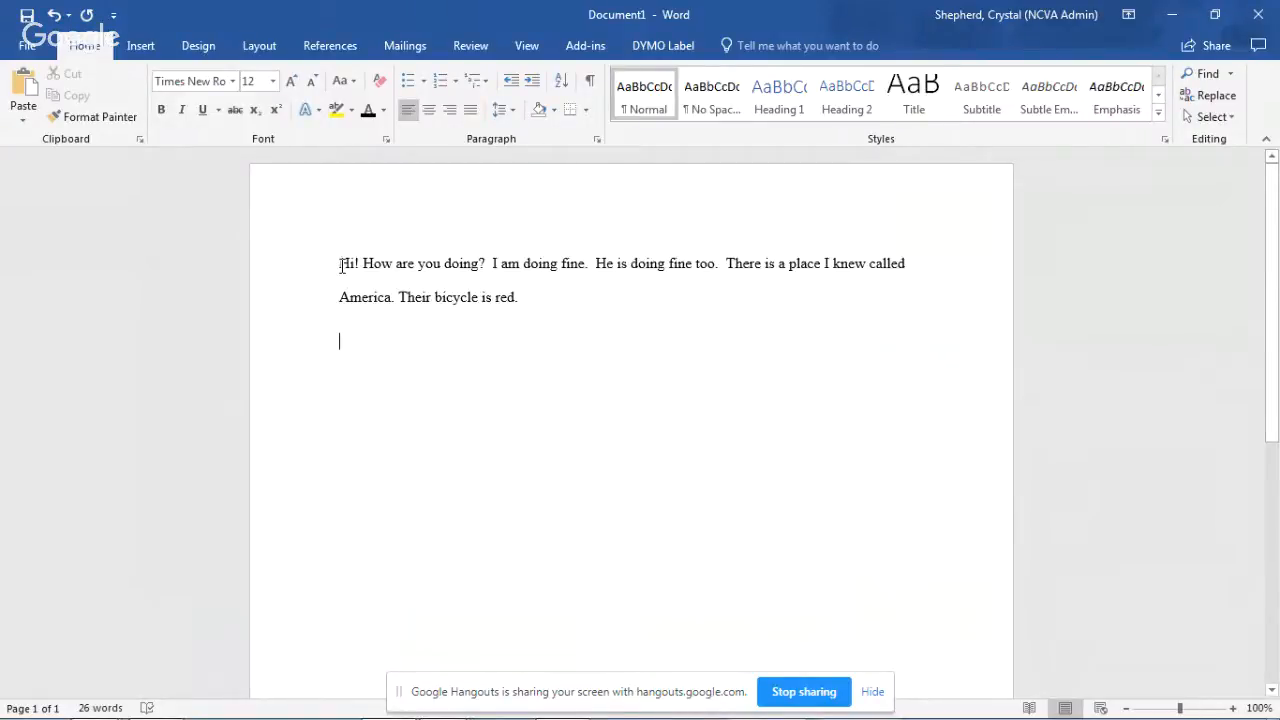
pyautogui.hotkey('ctrl', 'Home')
pyautogui.press('Tab')
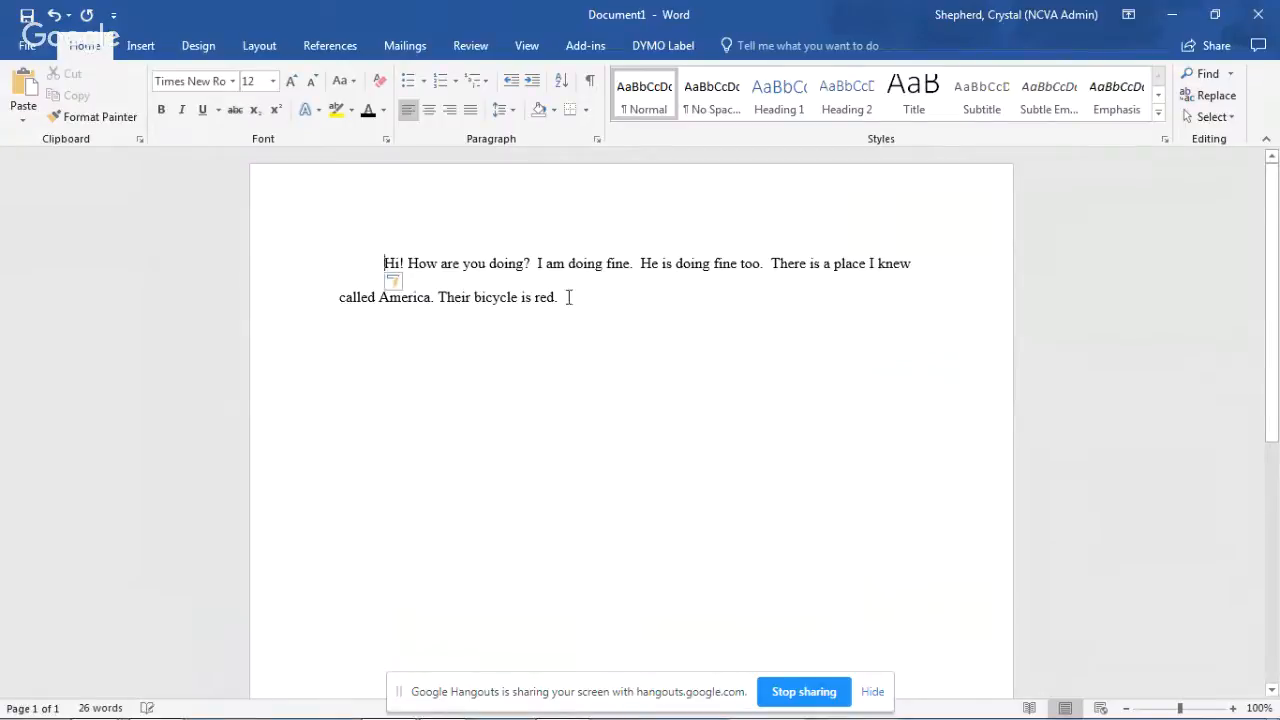
# Step: Add a second paragraph below "Their bicycle is red." filled with more than three lines of x characters, and start another paragraph
pyautogui.click(569, 298)
pyautogui.press('Return')
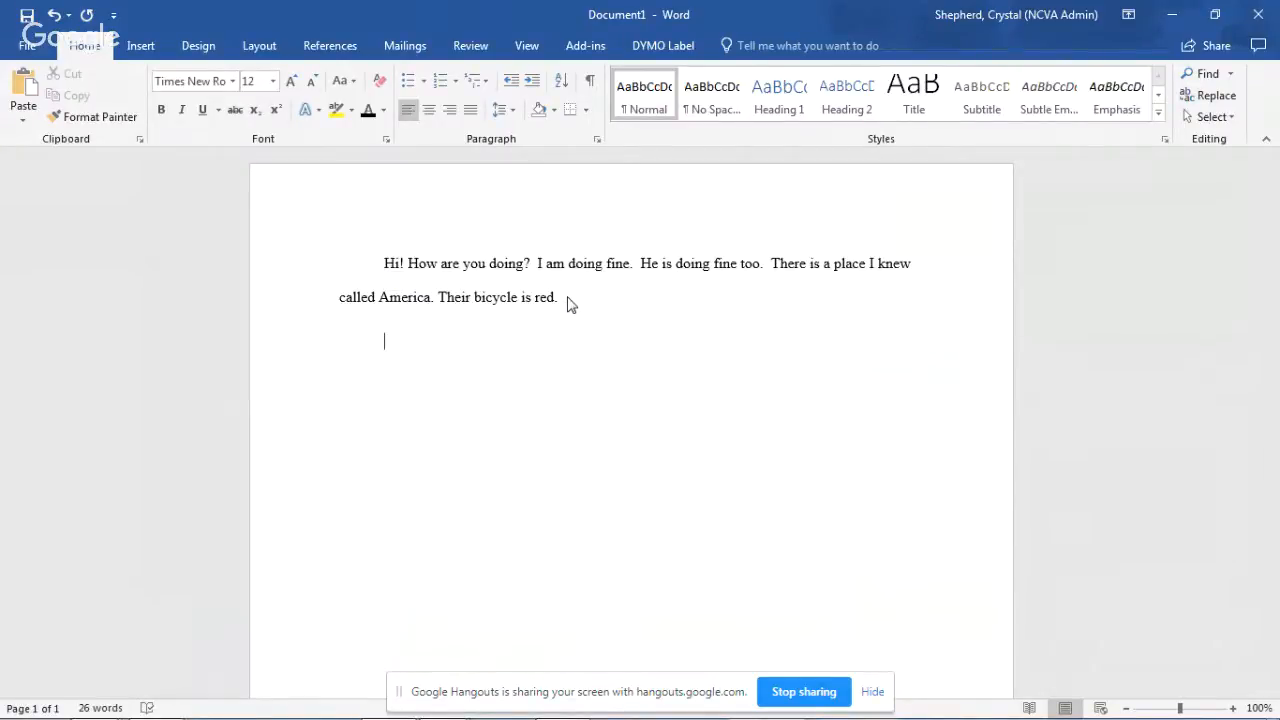
pyautogui.write('xxxxxxxxxxxxxxxxxxxxxx')
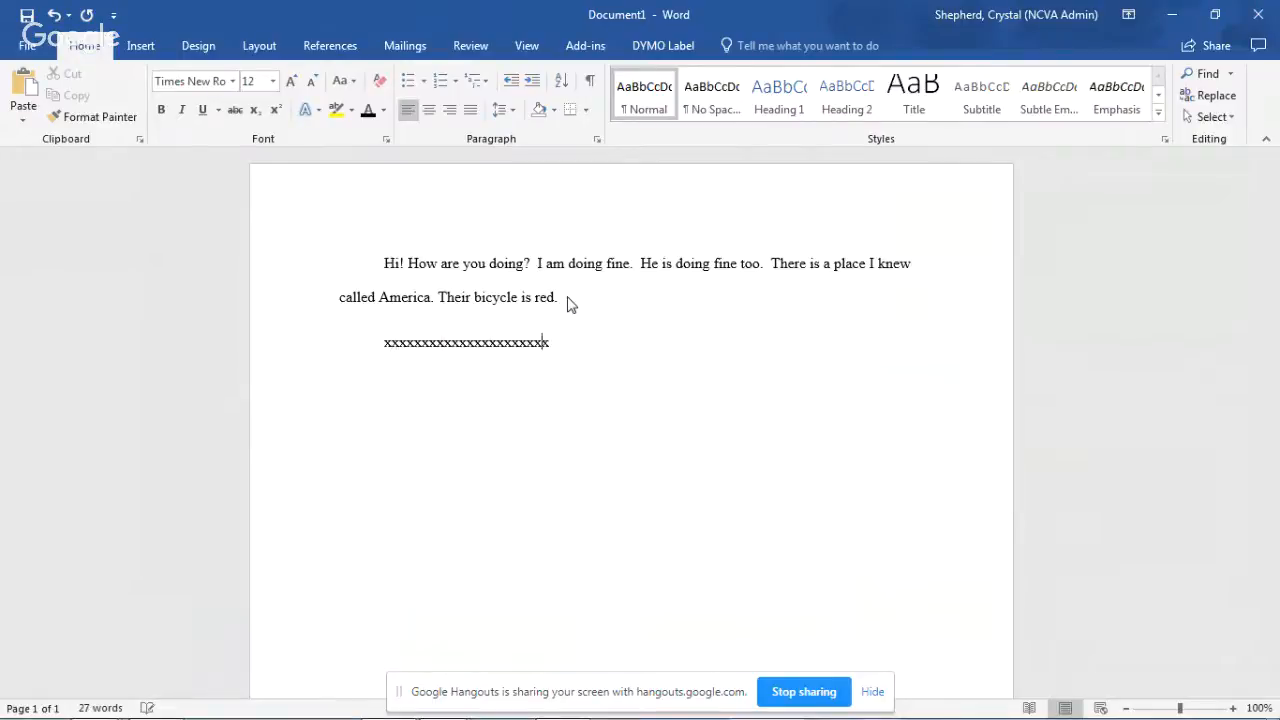
pyautogui.write('xxxxxxxxxxxxxxxxxxxxxxxxxxxxxxxxxxxxxxxxxxxxxxxxxxxxxxxxxxxxxxxxxxxxxxxxxxxxxxx')
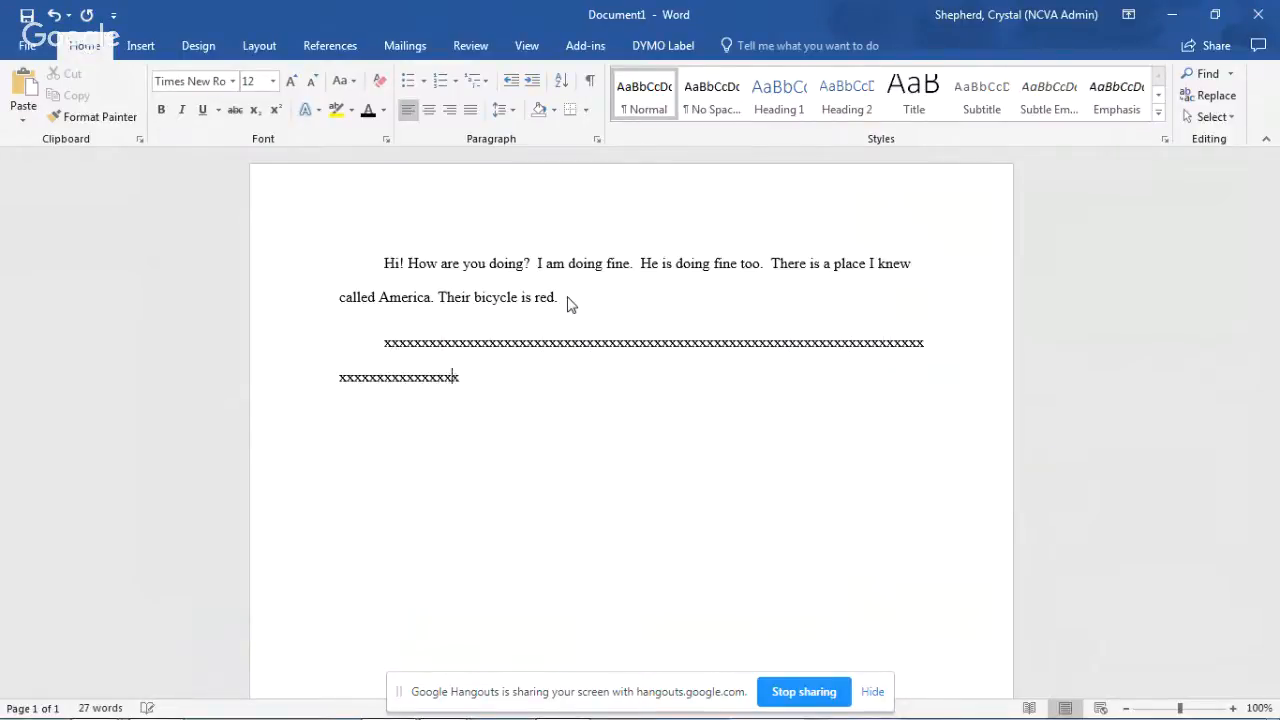
pyautogui.write('xxxxxxxxxxxxxxxxxxxxxxxxxxxxxxxxxxxxxxxxxxxxxxxxxxxxxxxxxxxxxxxxxx')
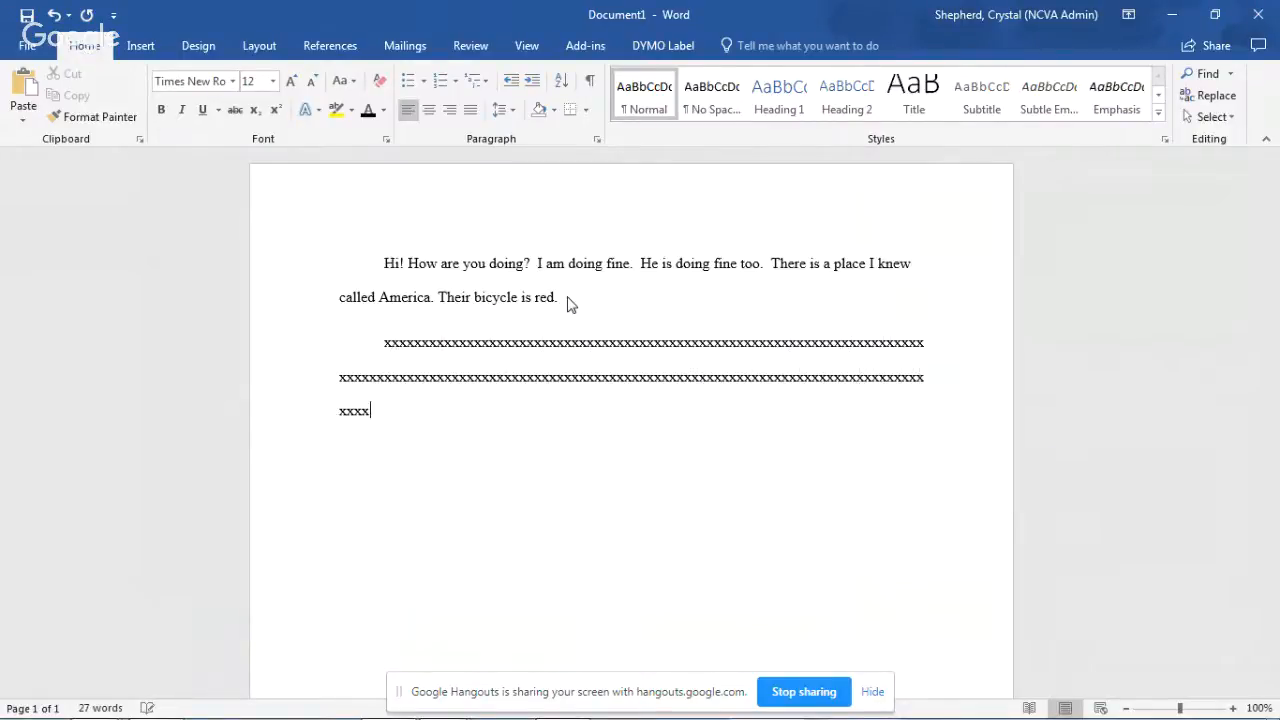
pyautogui.write('xxxxxxxxxxxxxxxxxxxxxxxxxxxxxxxxxxxxxxxxxxxxxxxxxxxxxxxxxxxxxxxxxxxxx')
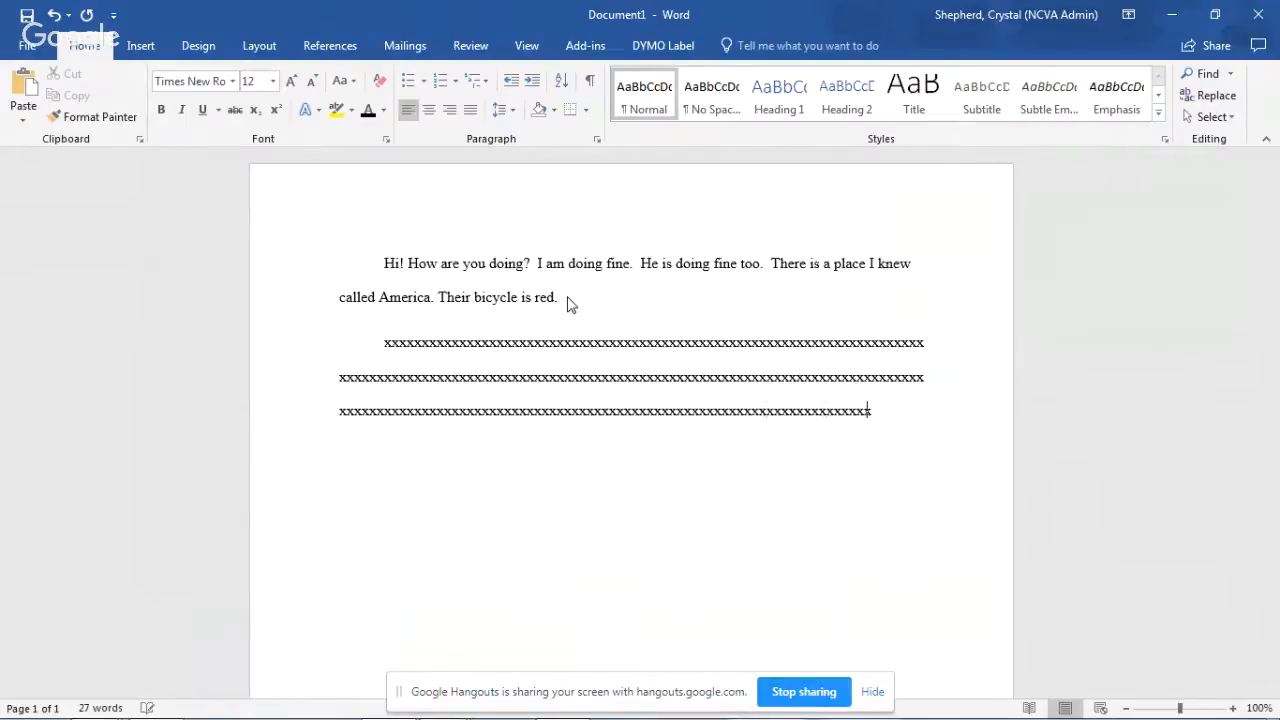
pyautogui.write('xxxxxxxxxxxxx')
pyautogui.press('Return')
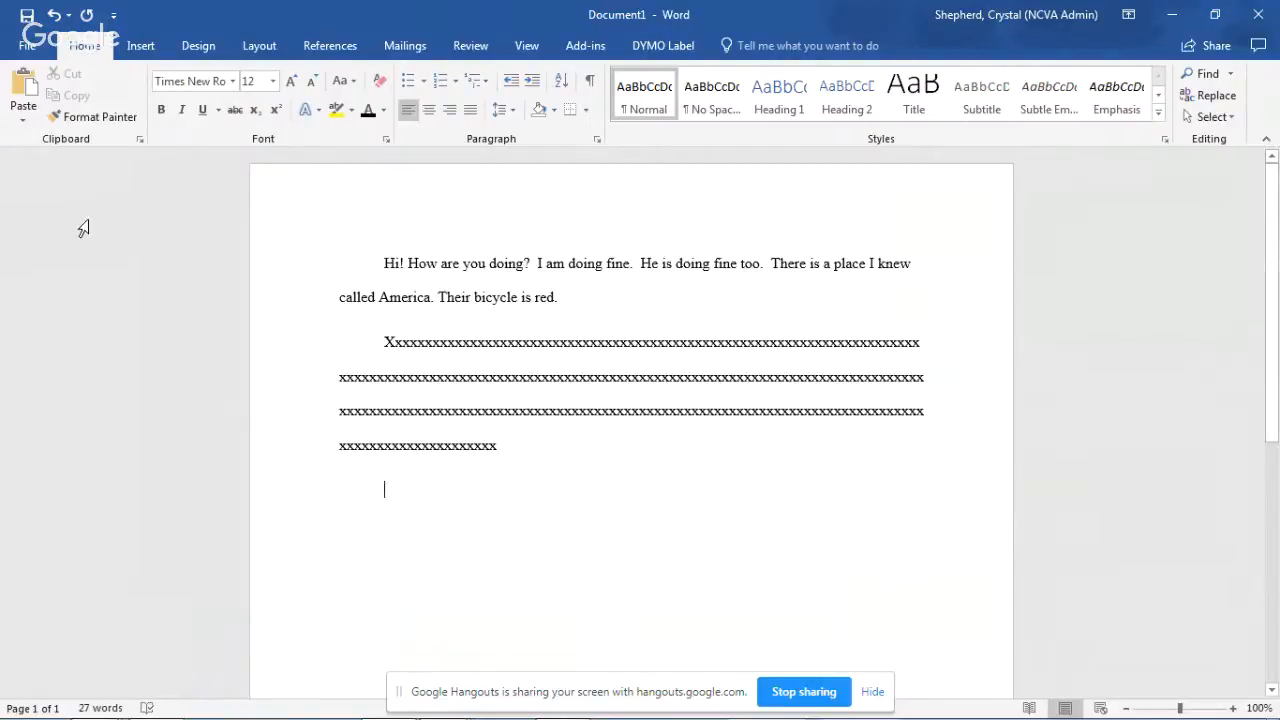
# Step: Save the document to the Desktop as a Word Document named with the author's surname followed by "_Draft"
pyautogui.click(28, 46)
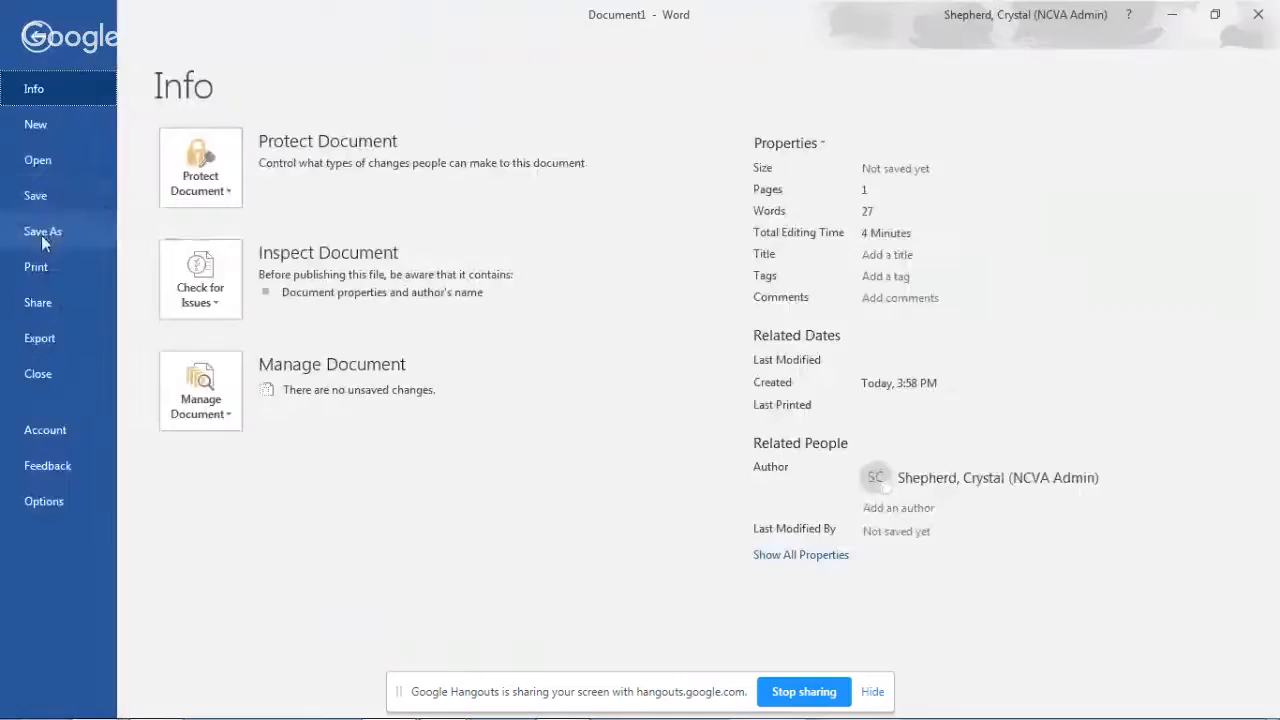
pyautogui.click(43, 234)
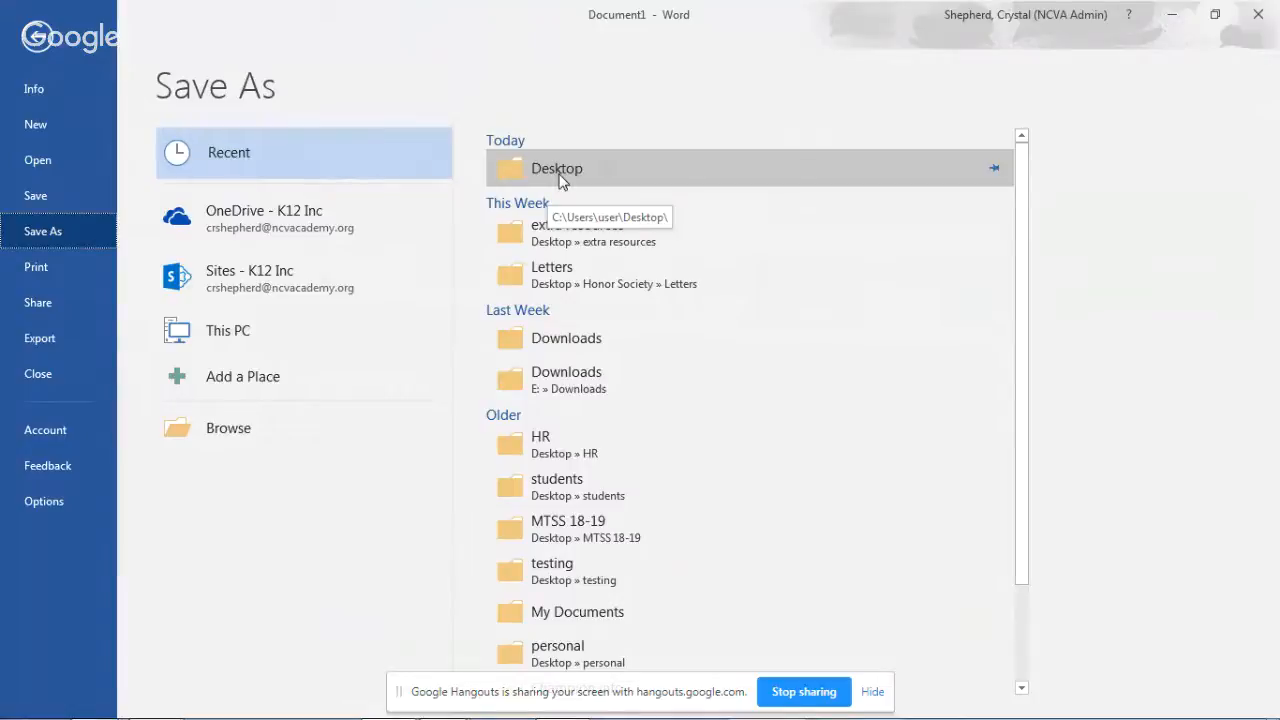
pyautogui.click(562, 182)
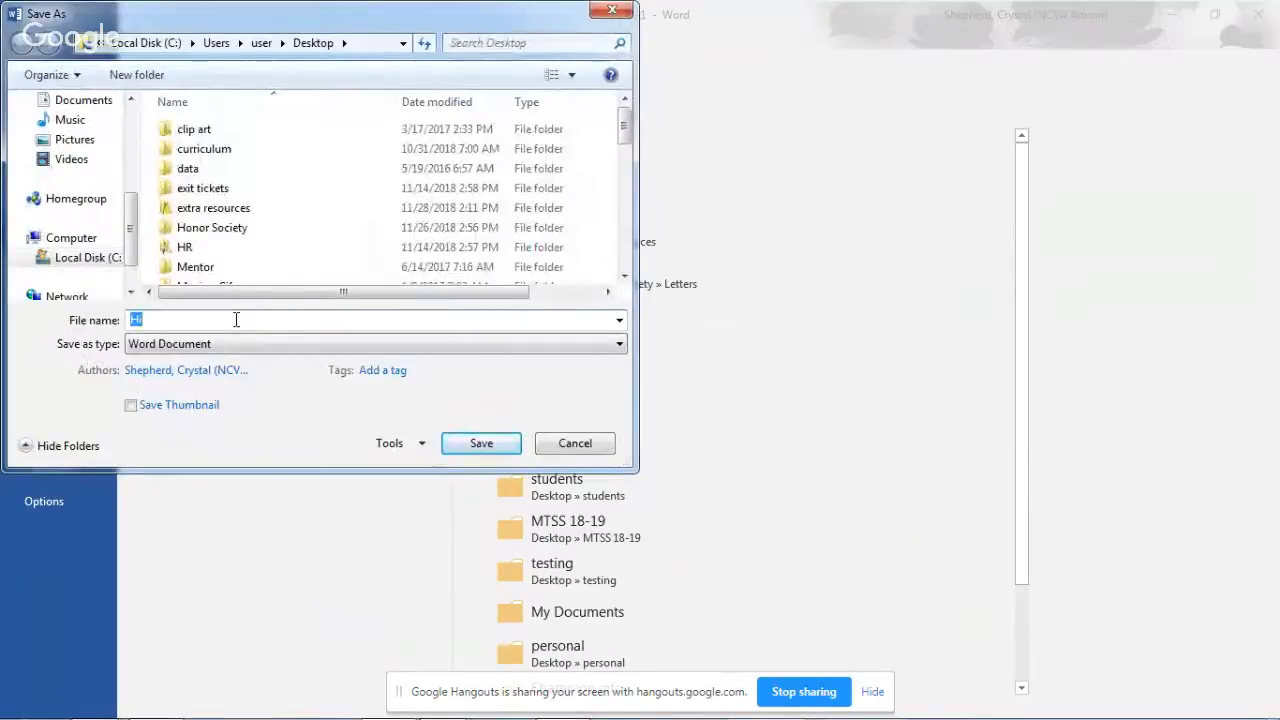
pyautogui.write('Shepherd')
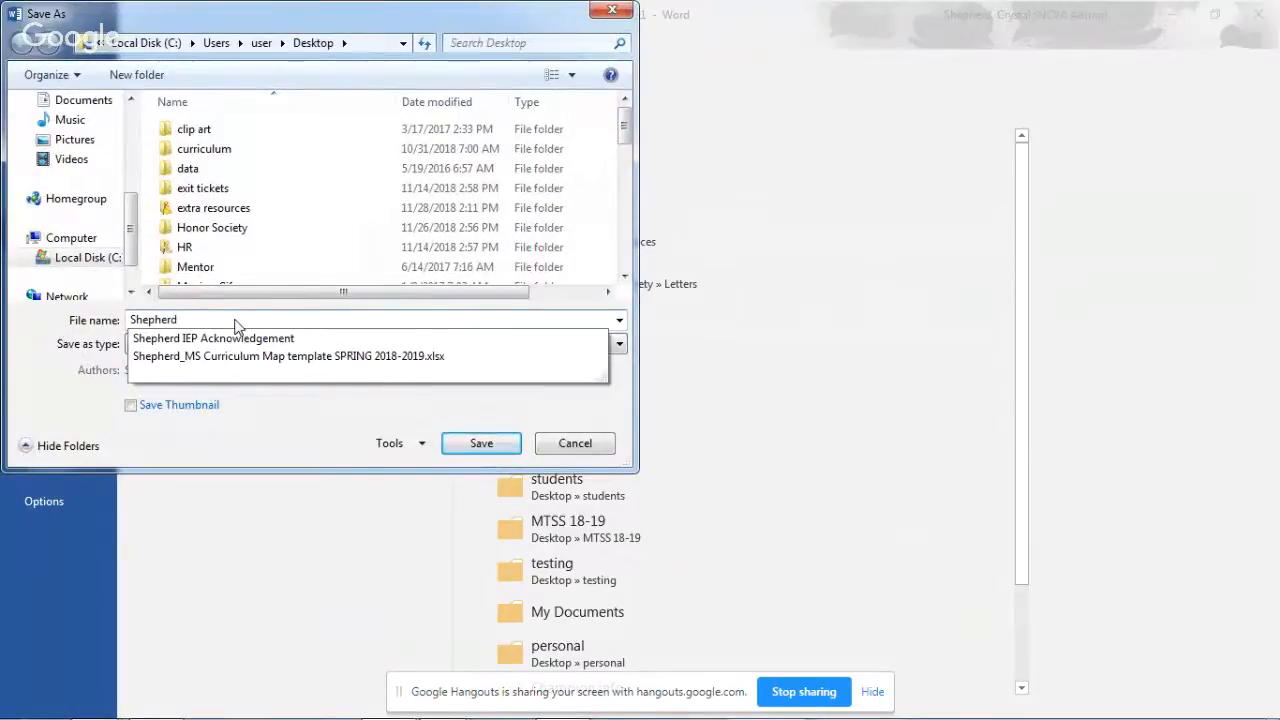
pyautogui.write('_Draft')
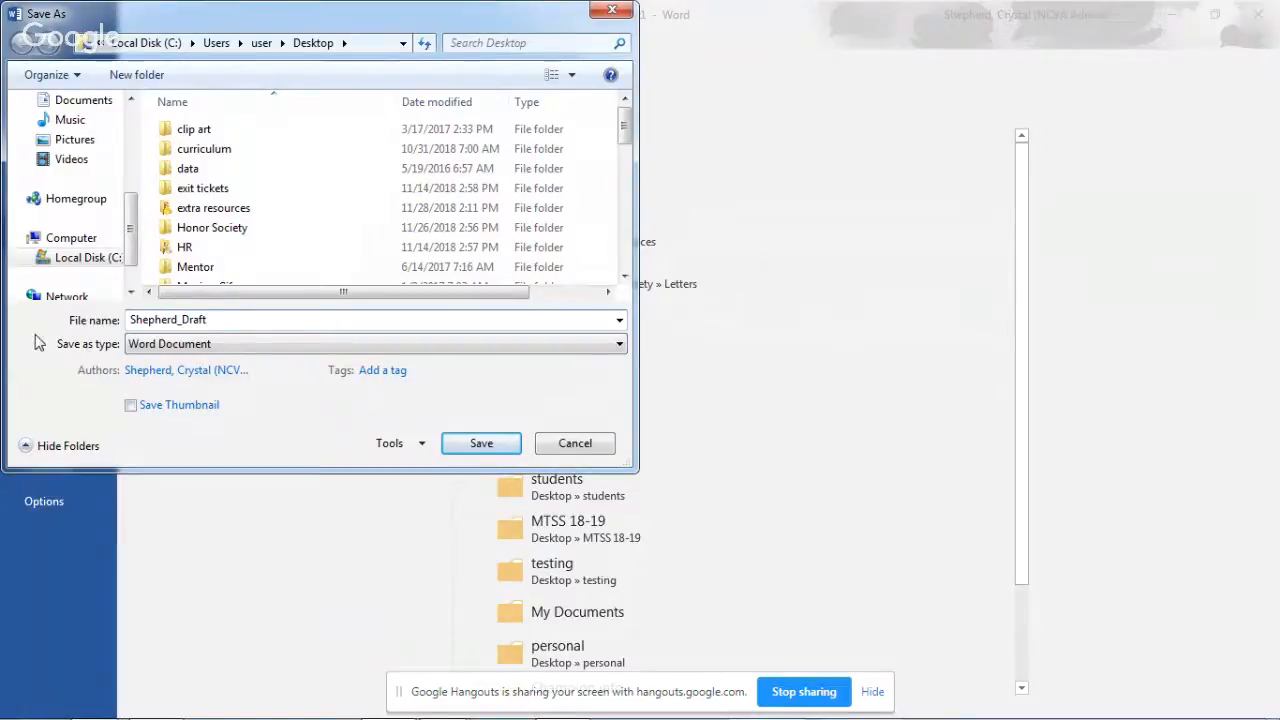
pyautogui.click(148, 350)
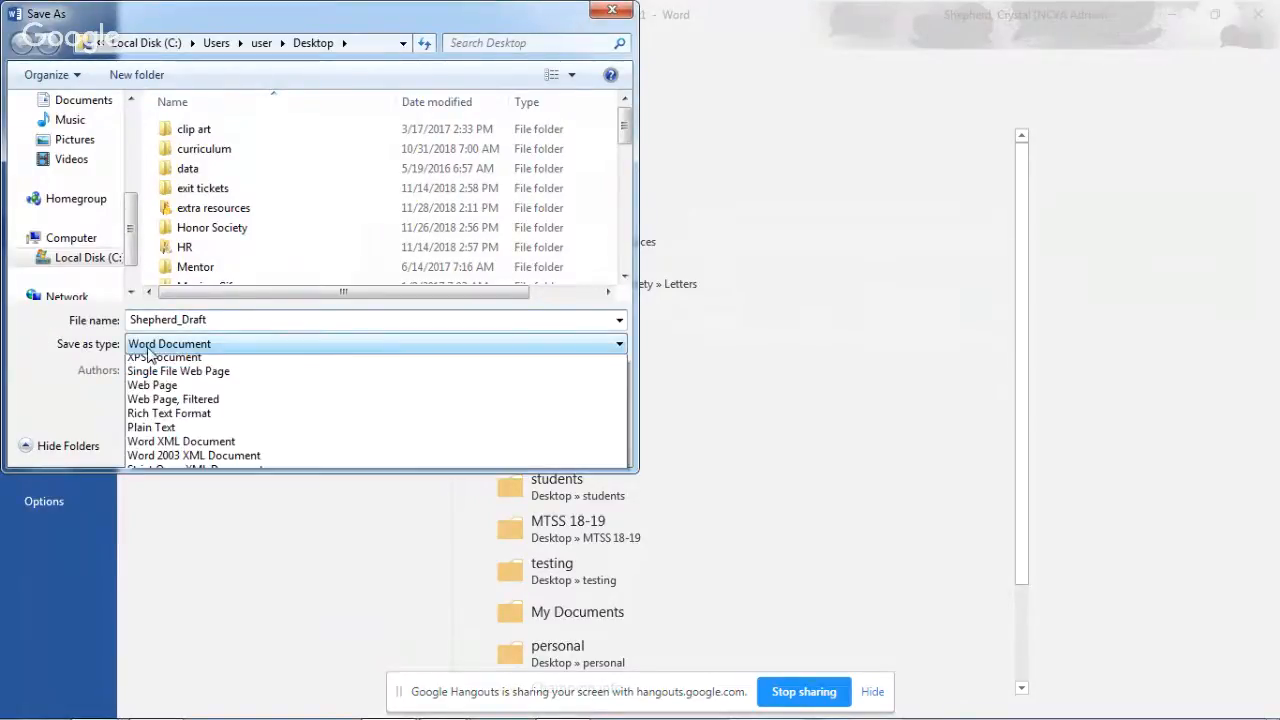
pyautogui.click(148, 350)
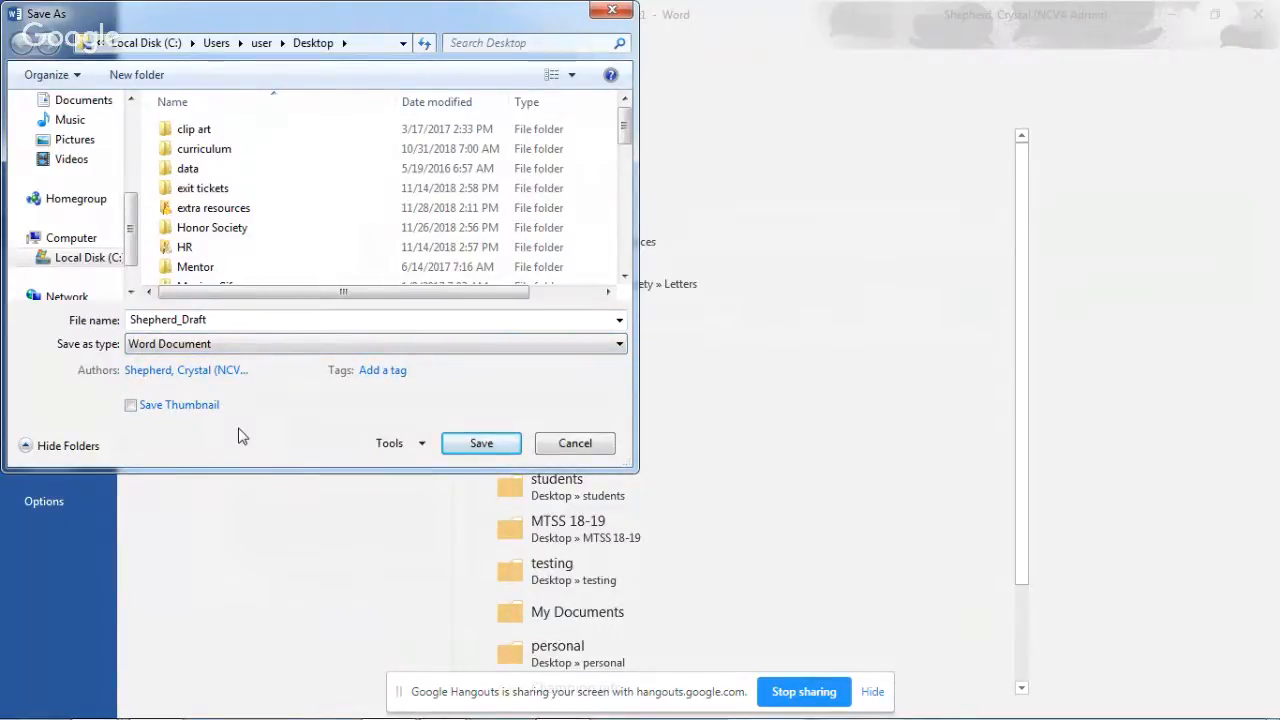
pyautogui.click(464, 447)
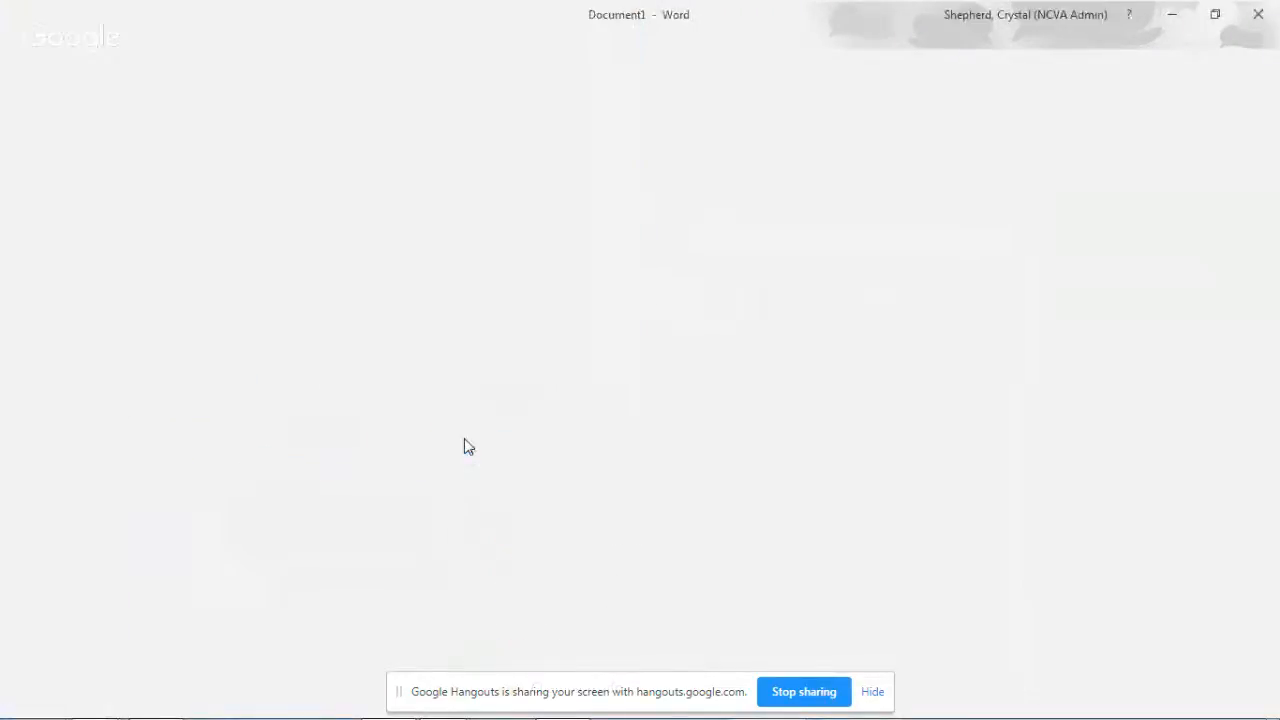